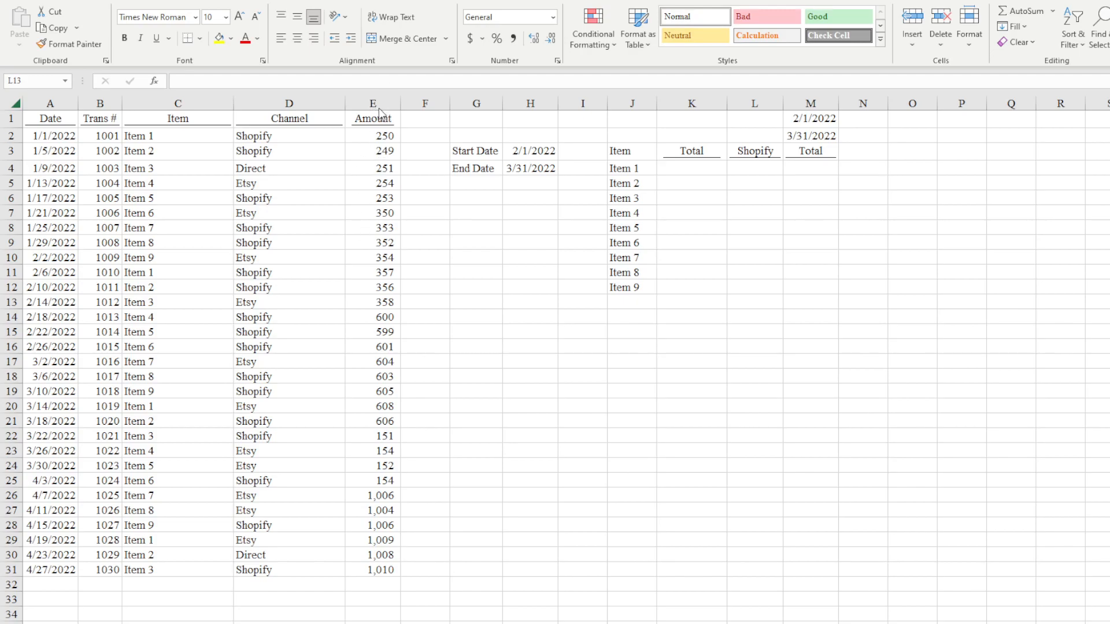
Step: Start a SUMIF formula in K4 using the whole Item column C:C as its range
{"action": "left_click", "coordinate": [683, 170]}
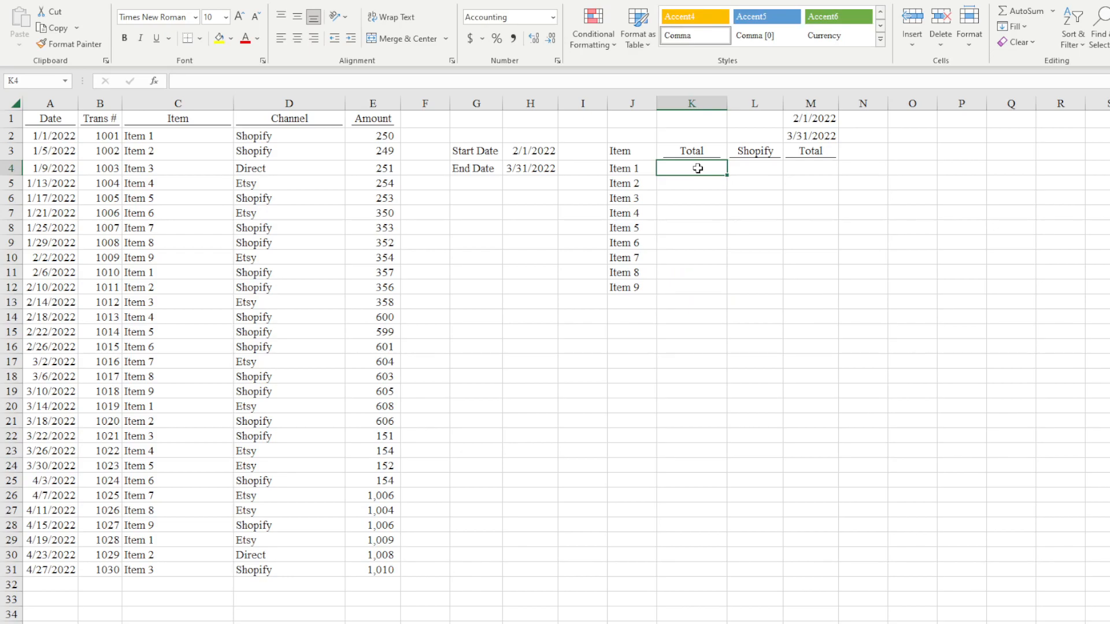
{"action": "type", "text": "=sumif("}
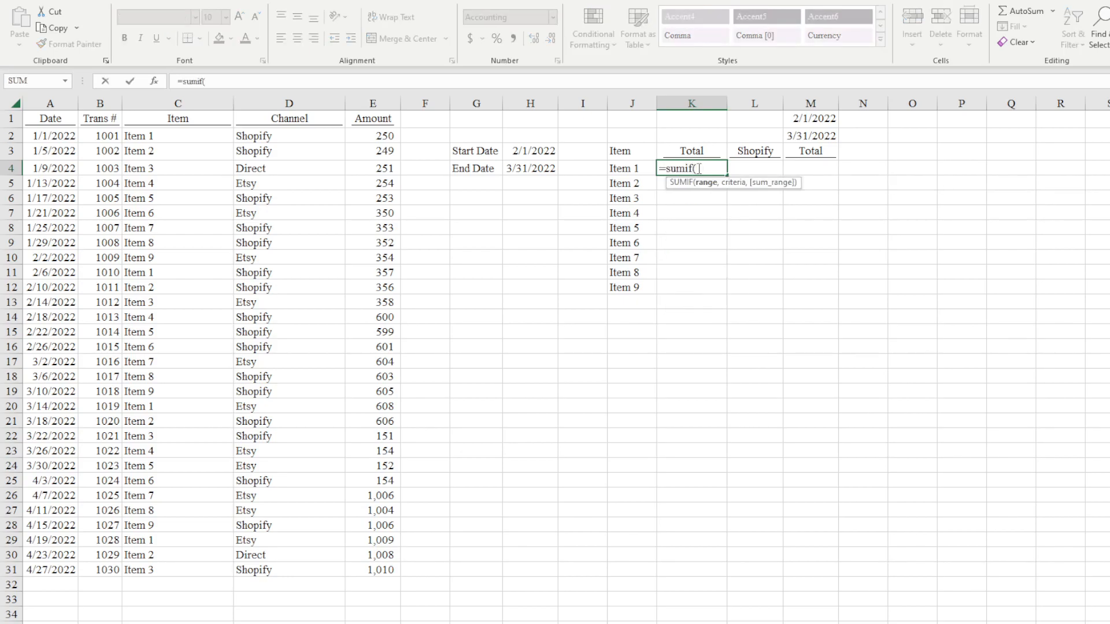
{"action": "left_click", "coordinate": [165, 101]}
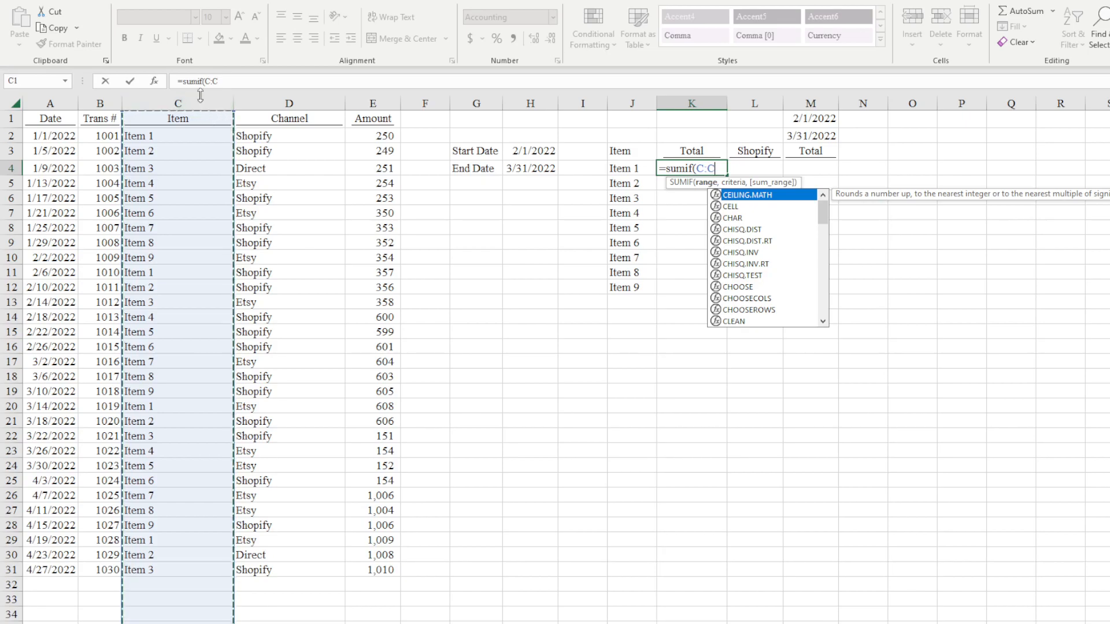
Step: Try the limited range C2:C31 in the K4 SUMIF formula and return it to the whole column C:C
{"action": "left_click_drag", "start_coordinate": [199, 132], "coordinate": [151, 566]}
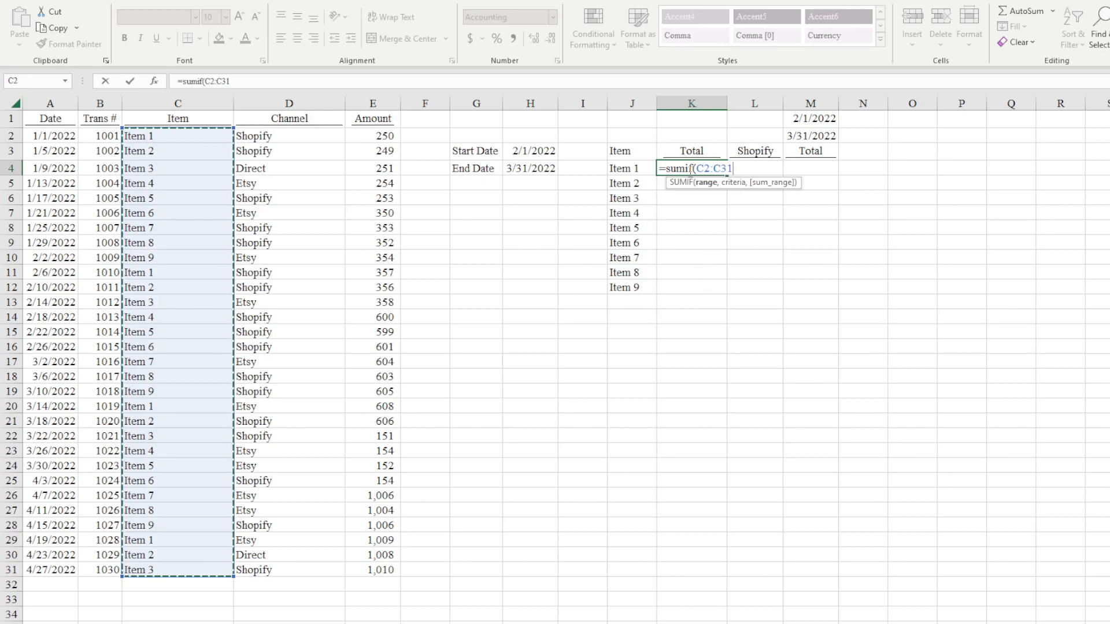
{"action": "left_click_drag", "start_coordinate": [697, 169], "coordinate": [731, 171]}
{"action": "left_click", "coordinate": [706, 168]}
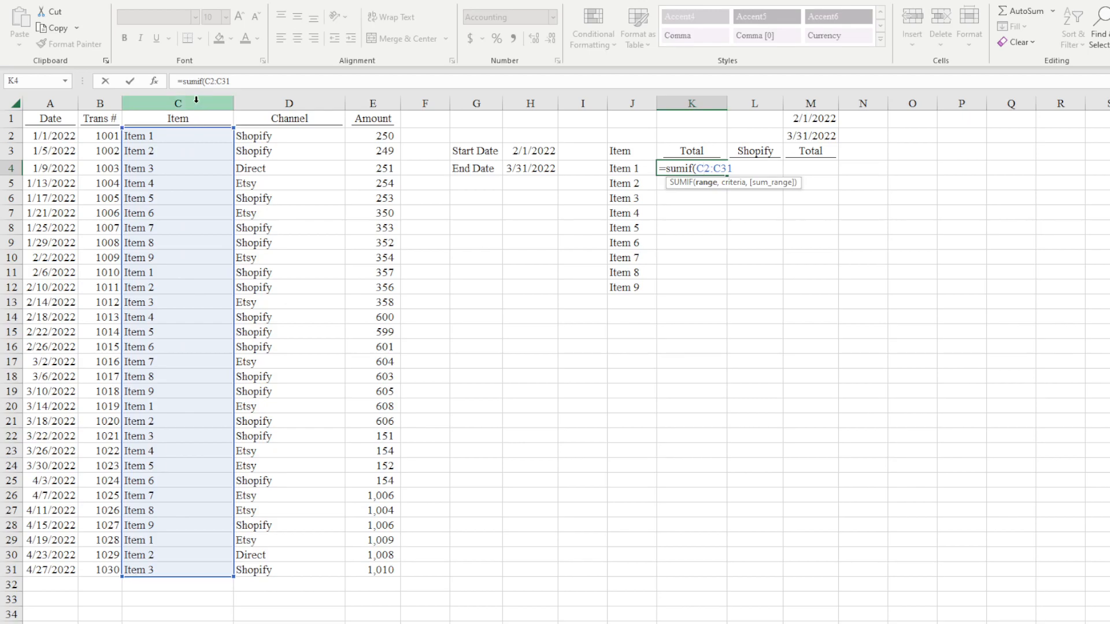
{"action": "key", "text": "Return"}
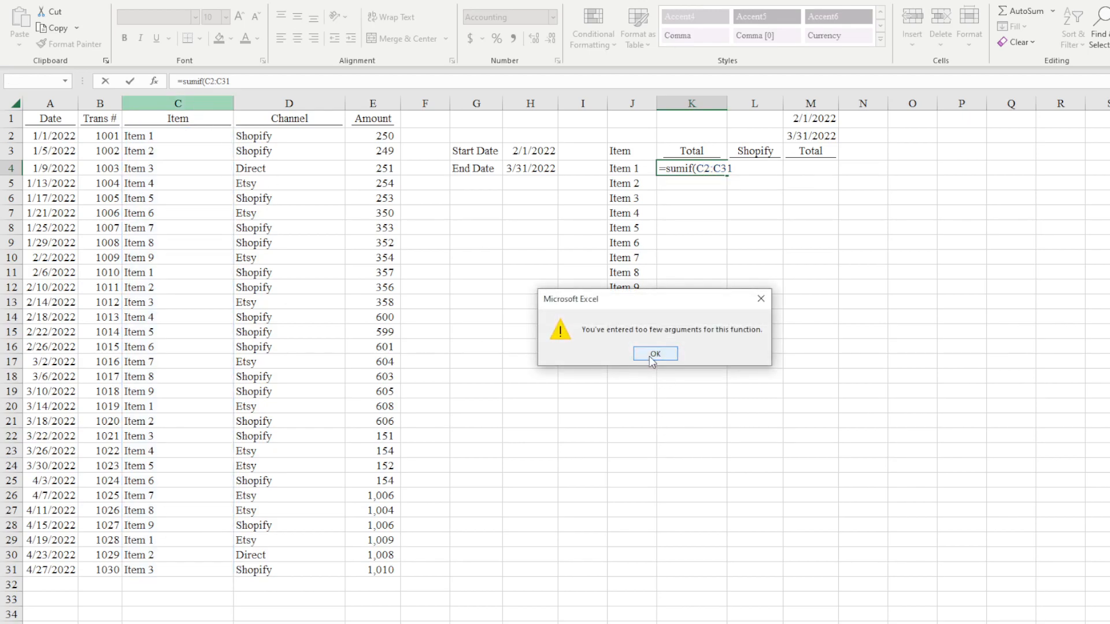
{"action": "left_click", "coordinate": [651, 354]}
{"action": "left_click_drag", "start_coordinate": [696, 168], "coordinate": [761, 172]}
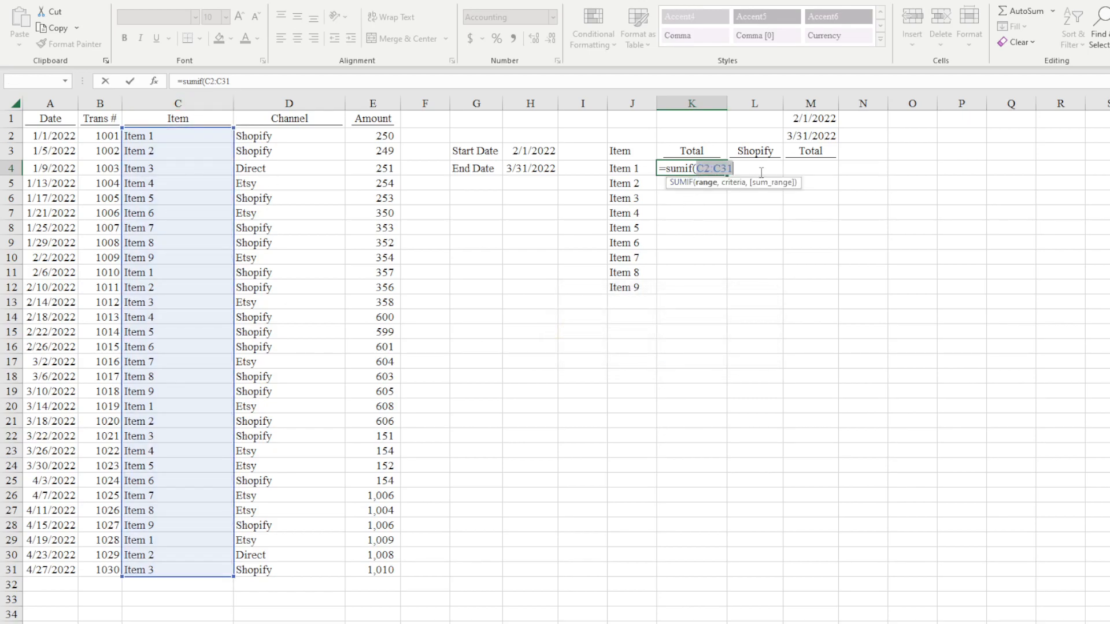
{"action": "left_click", "coordinate": [215, 98]}
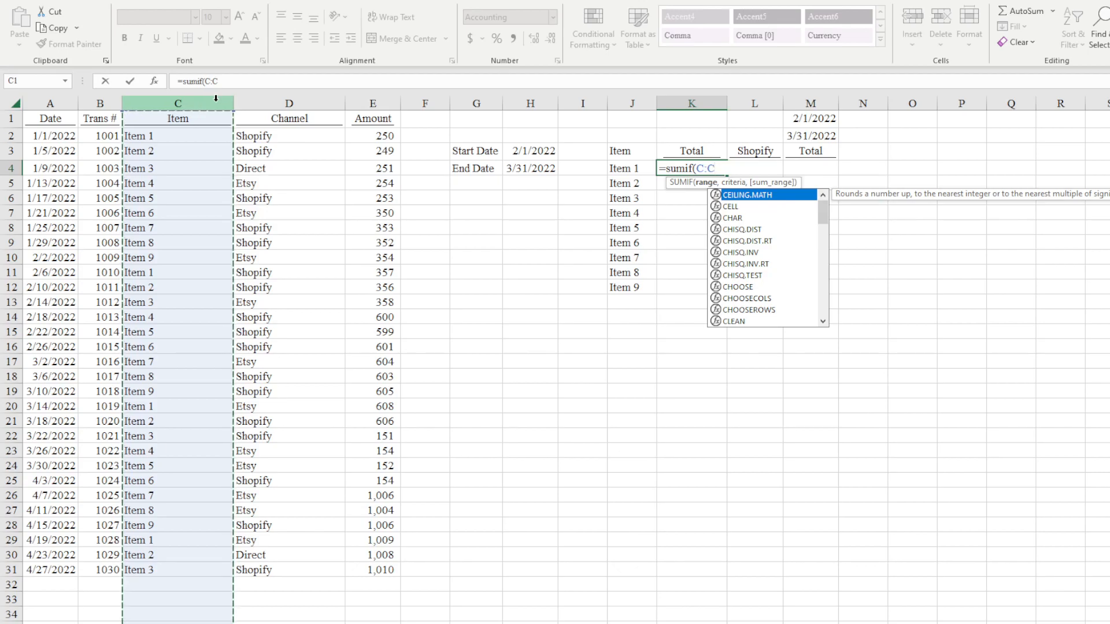
Step: Complete the K4 SUMIF formula with J4 as the criteria and the Amount column E:E as the sum range
{"action": "type", "text": ","}
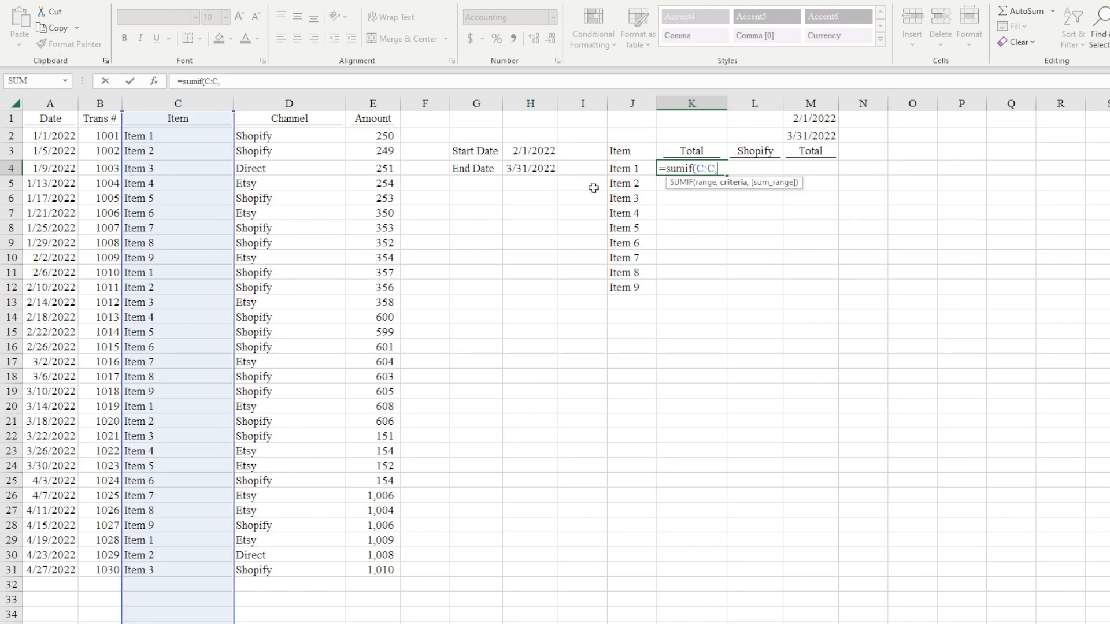
{"action": "left_click", "coordinate": [629, 168]}
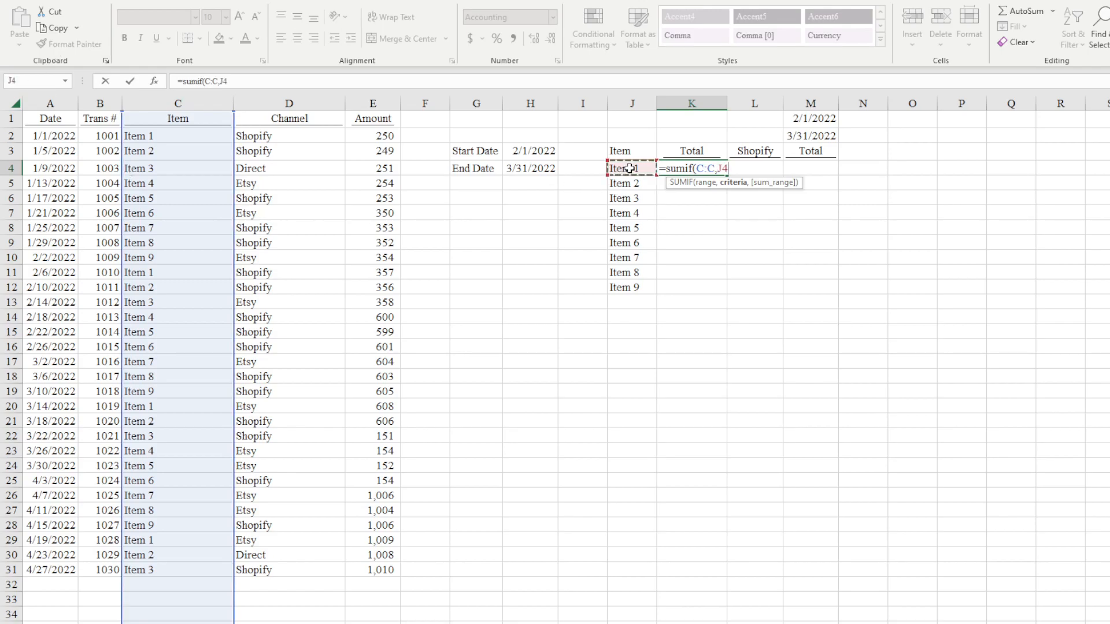
{"action": "type", "text": ","}
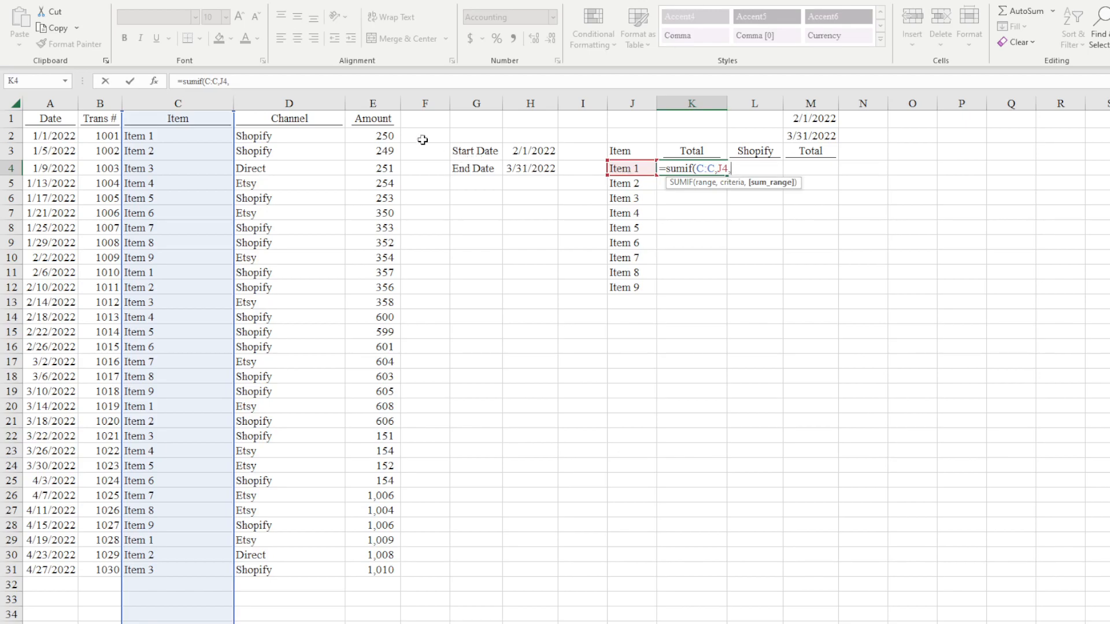
{"action": "left_click", "coordinate": [372, 104]}
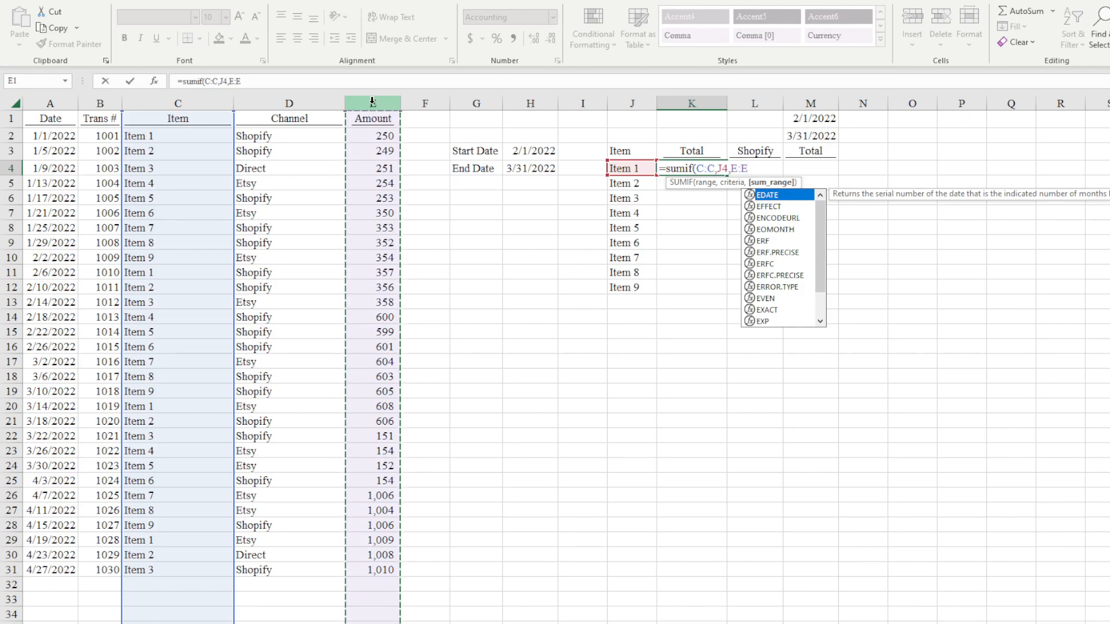
{"action": "type", "text": ")"}
{"action": "key", "text": "Return"}
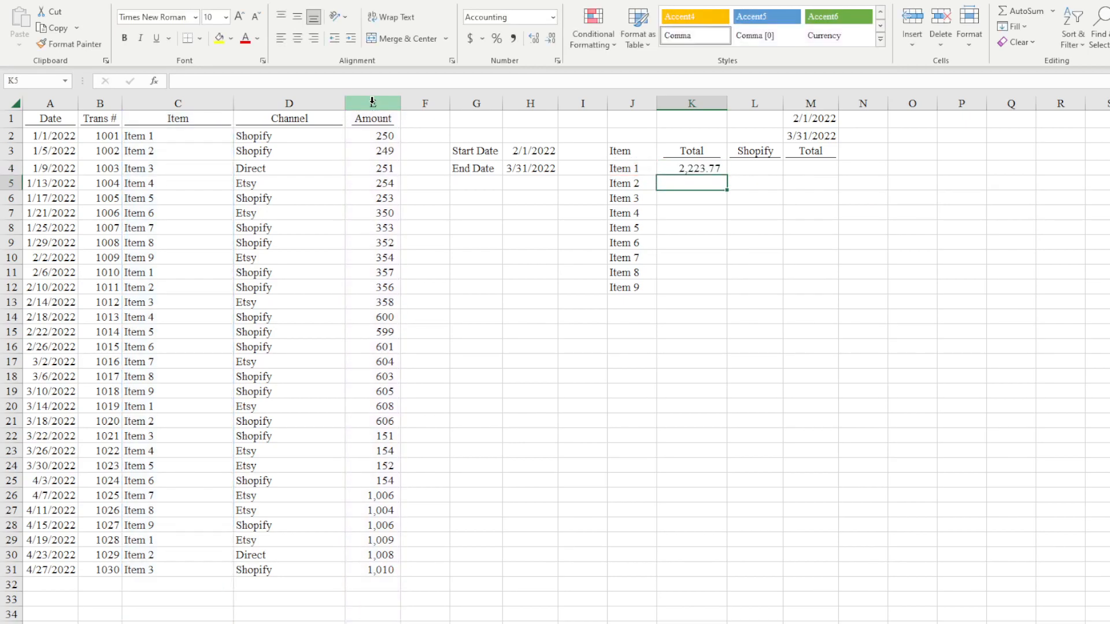
Step: Copy the K4 formula down through K12 and check the references in the copied formula for Item 4
{"action": "left_click", "coordinate": [717, 168]}
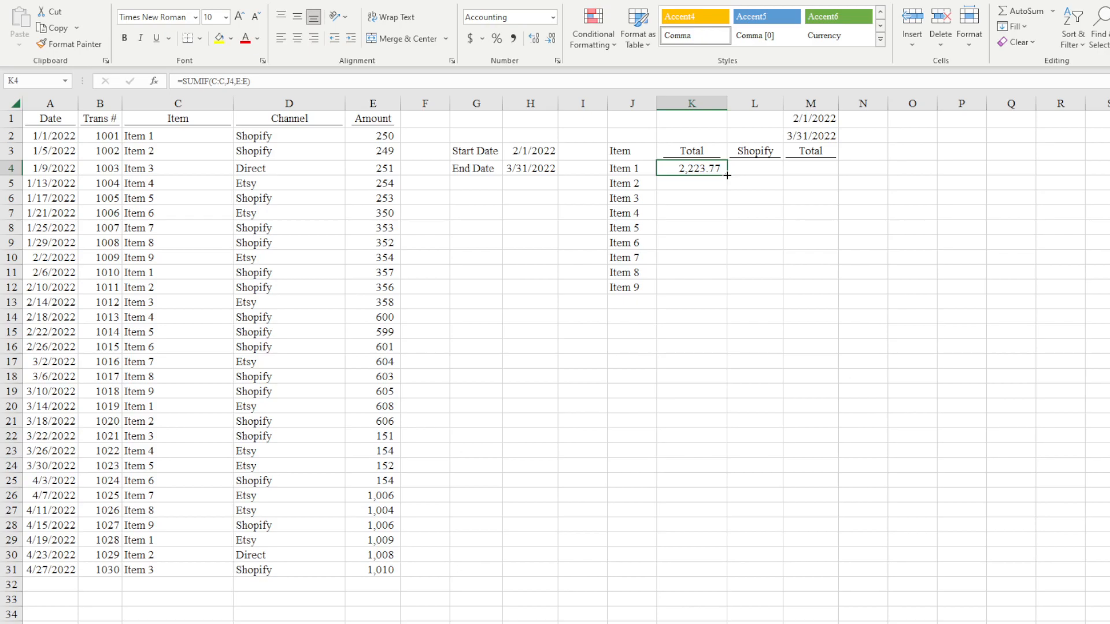
{"action": "left_click_drag", "start_coordinate": [727, 174], "coordinate": [726, 297]}
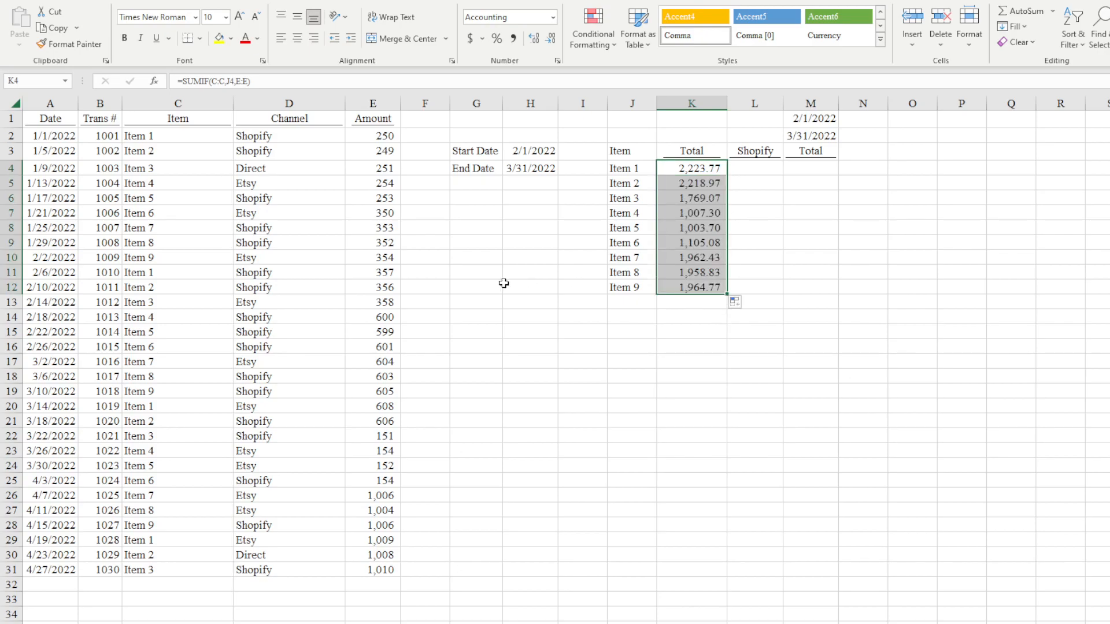
{"action": "double_click", "coordinate": [708, 211]}
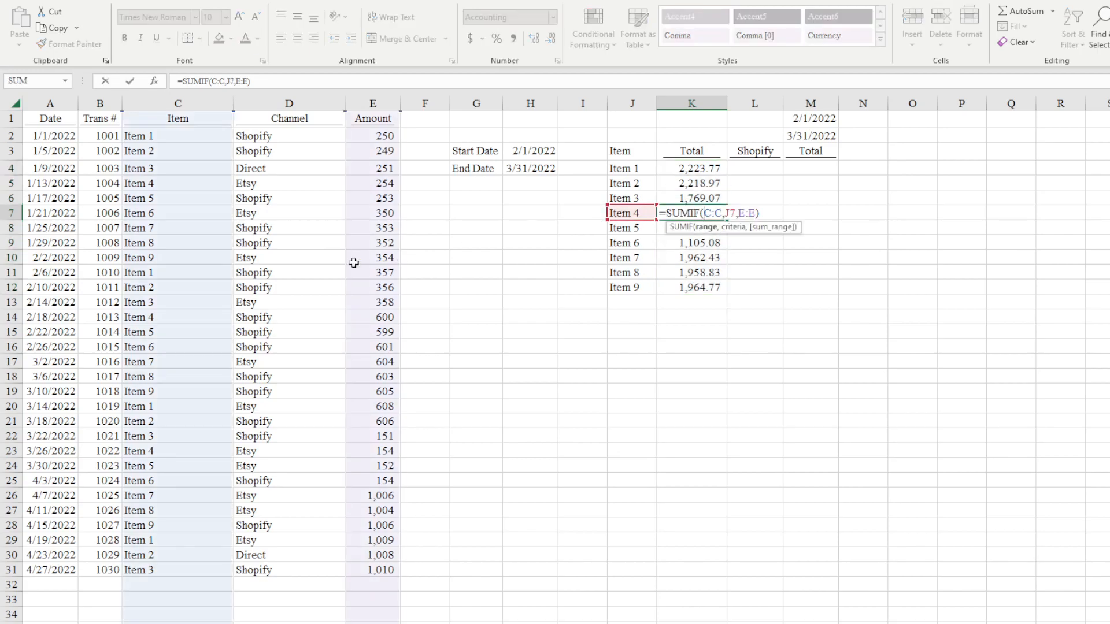
{"action": "key", "text": "Return"}
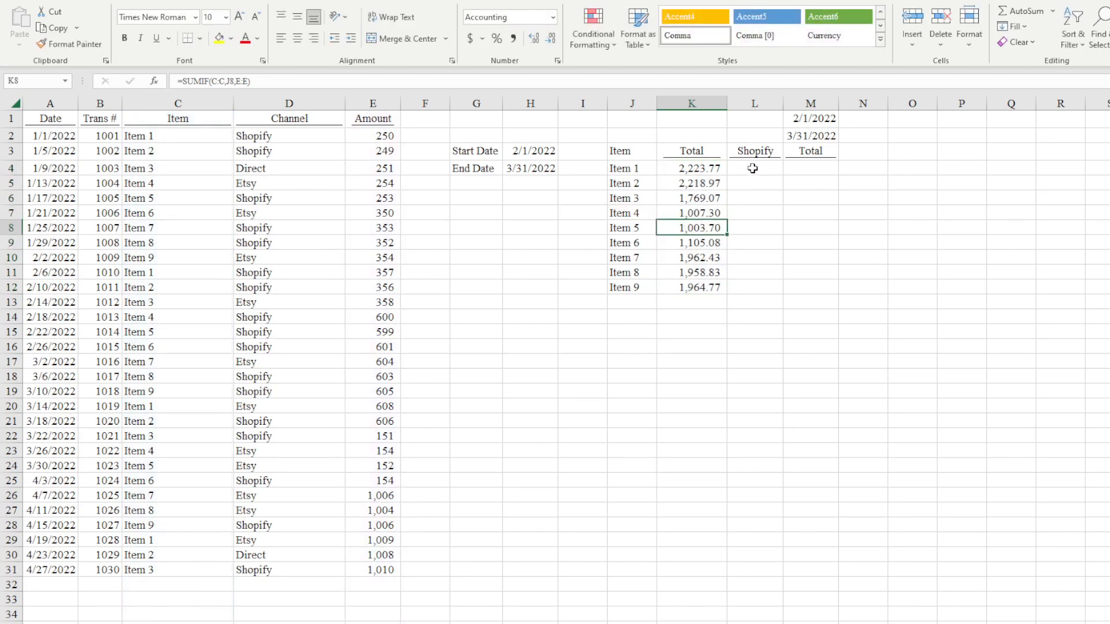
{"action": "left_click", "coordinate": [675, 168]}
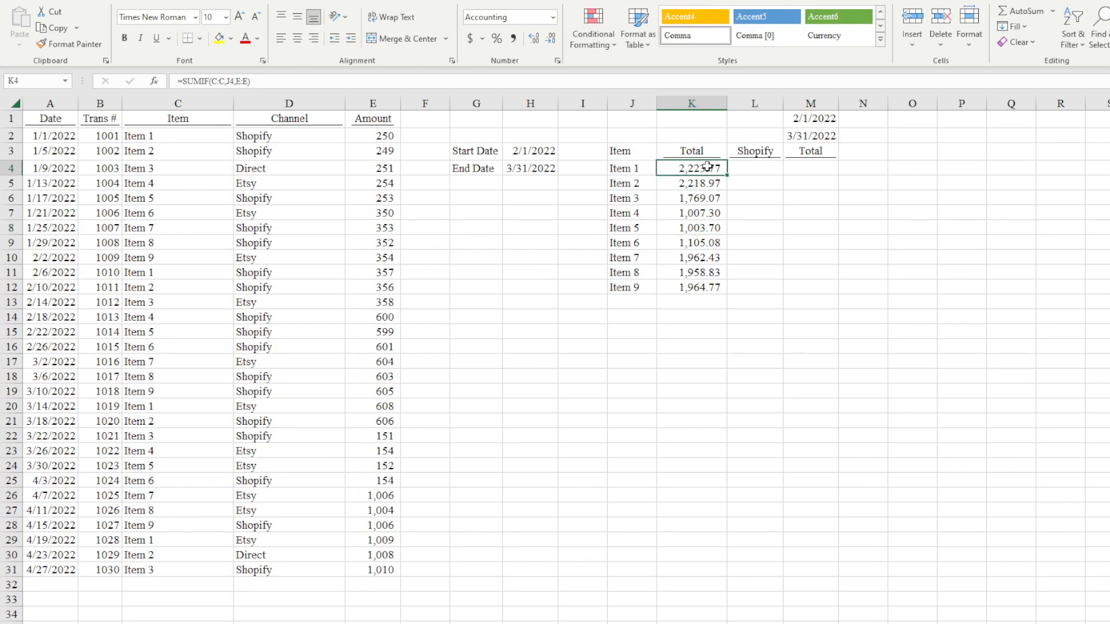
Step: Start a SUMIFS formula in L4 that sums E:E where the Item column C:C matches J4
{"action": "left_click", "coordinate": [750, 170]}
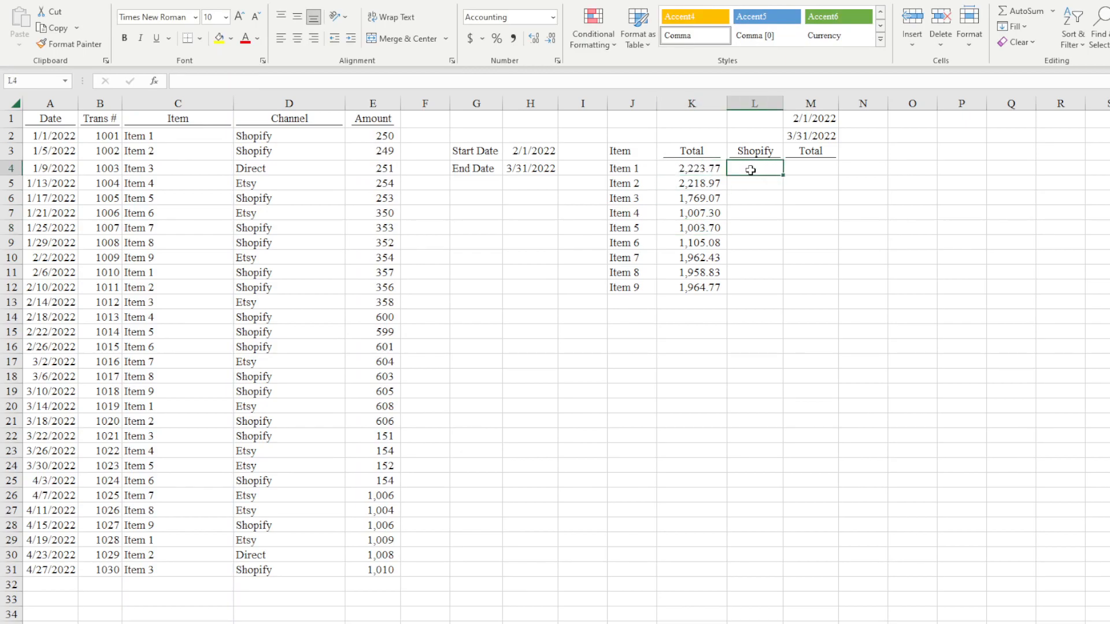
{"action": "type", "text": "="}
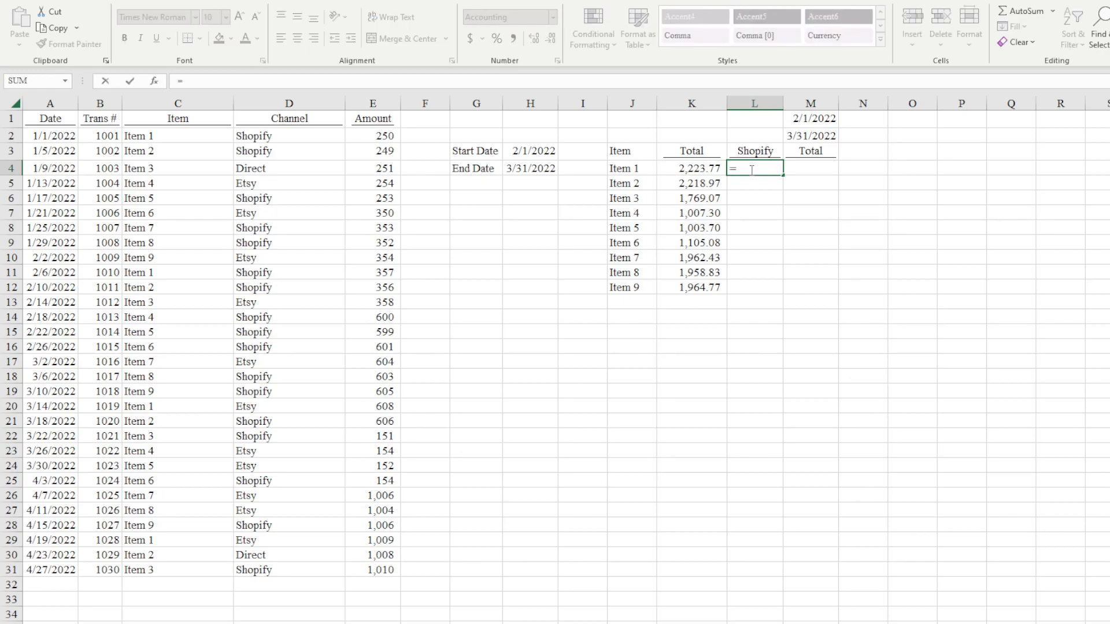
{"action": "type", "text": "sumifs("}
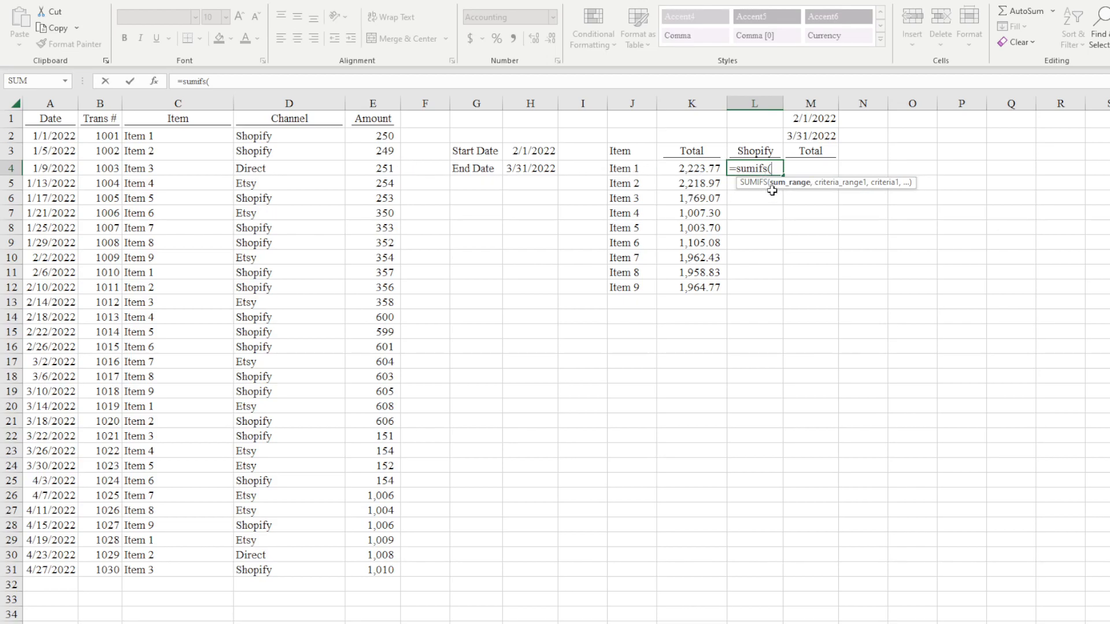
{"action": "left_click", "coordinate": [373, 104]}
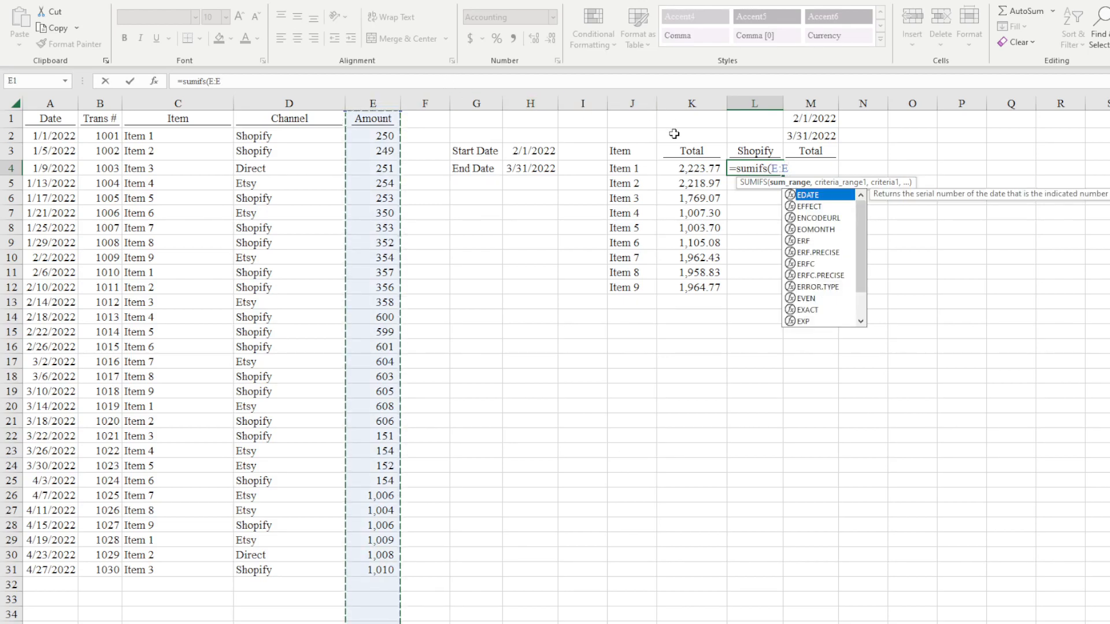
{"action": "type", "text": ","}
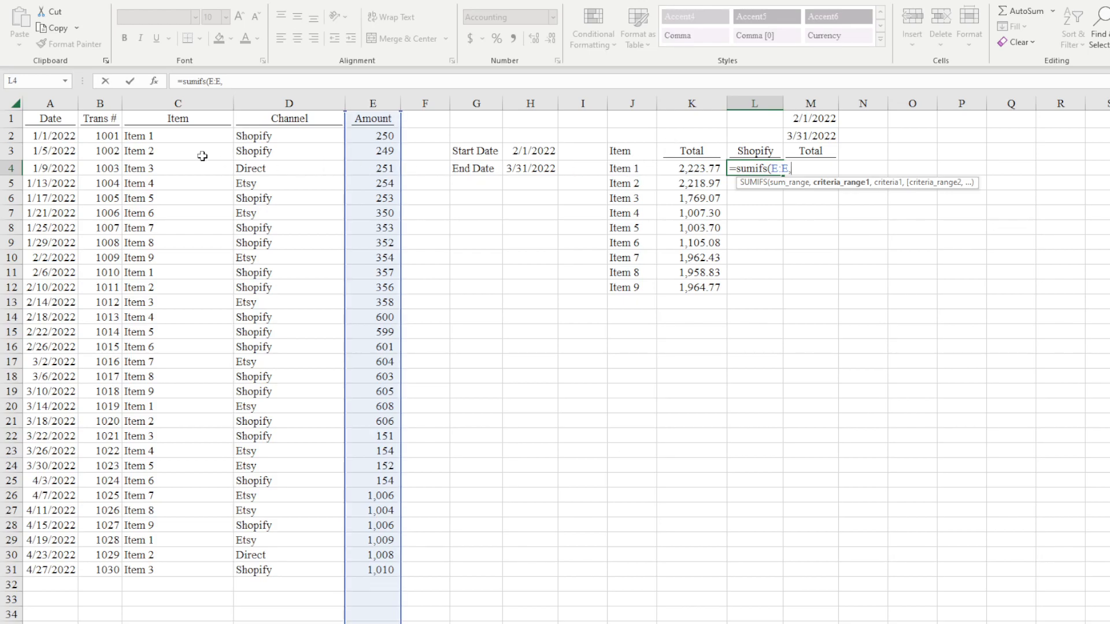
{"action": "left_click", "coordinate": [147, 104]}
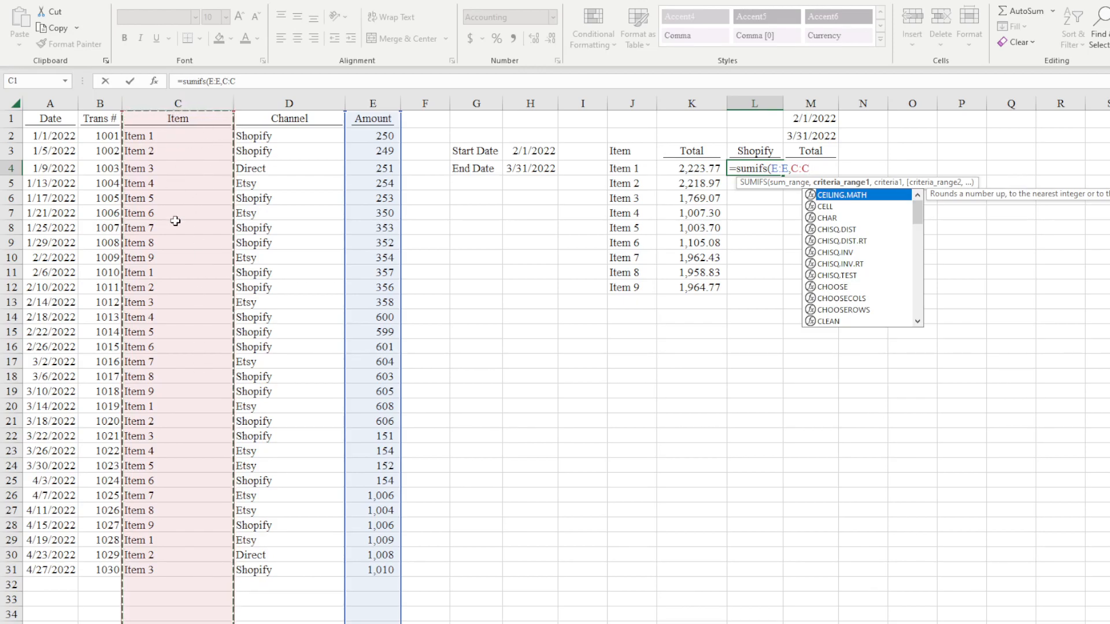
{"action": "type", "text": ","}
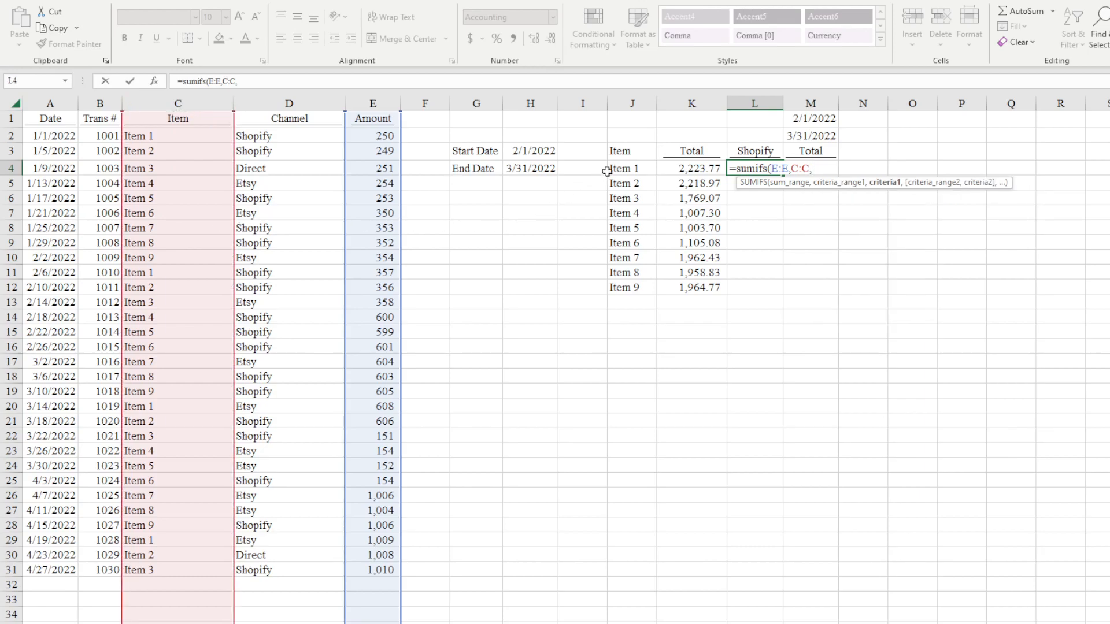
{"action": "left_click", "coordinate": [628, 168]}
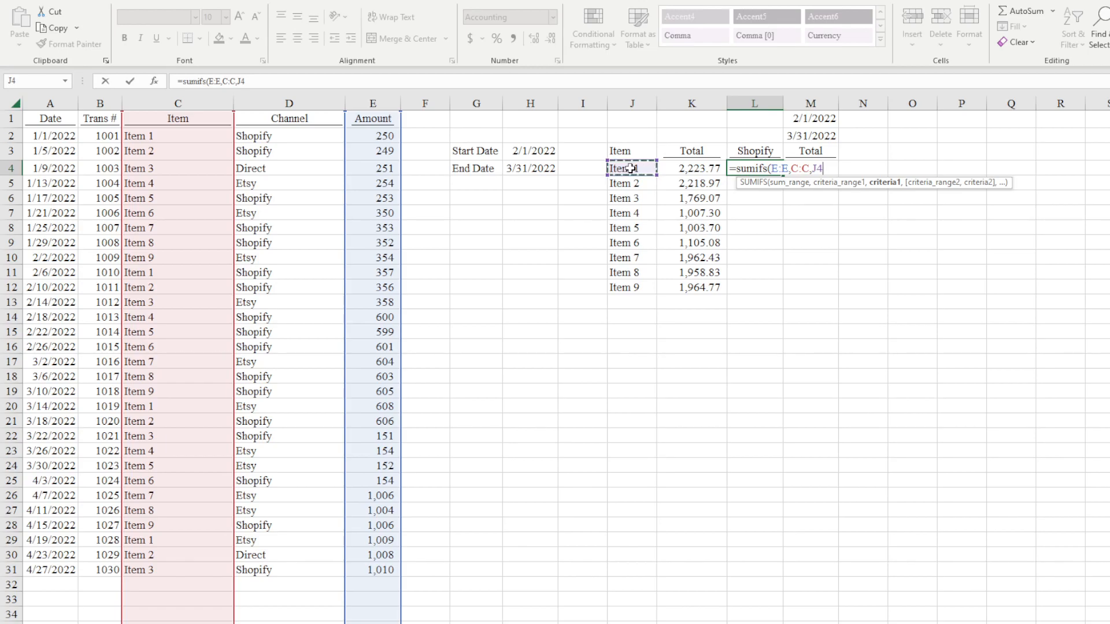
{"action": "type", "text": ","}
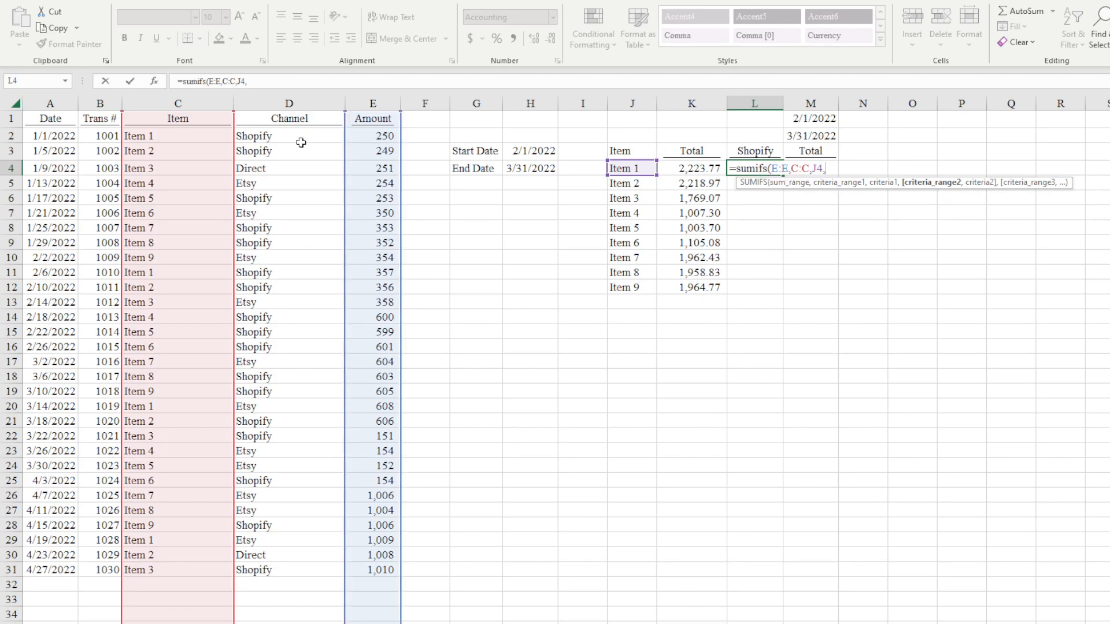
Step: Add the Channel column D:D with criteria L$3 as the second condition and complete the L4 SUMIFS formula
{"action": "left_click", "coordinate": [288, 103]}
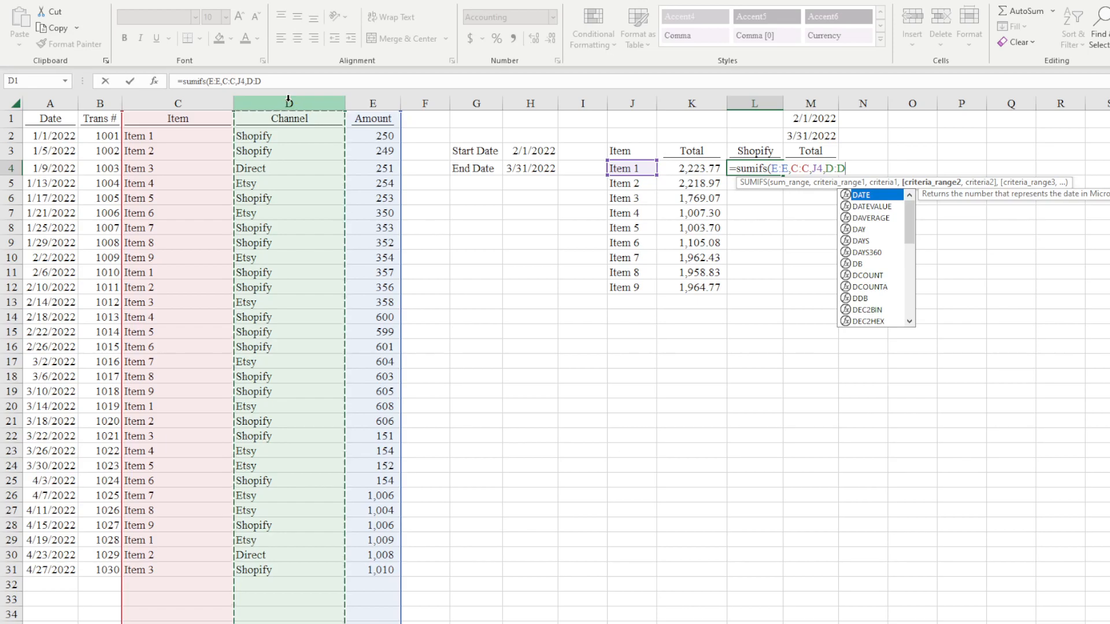
{"action": "type", "text": ","}
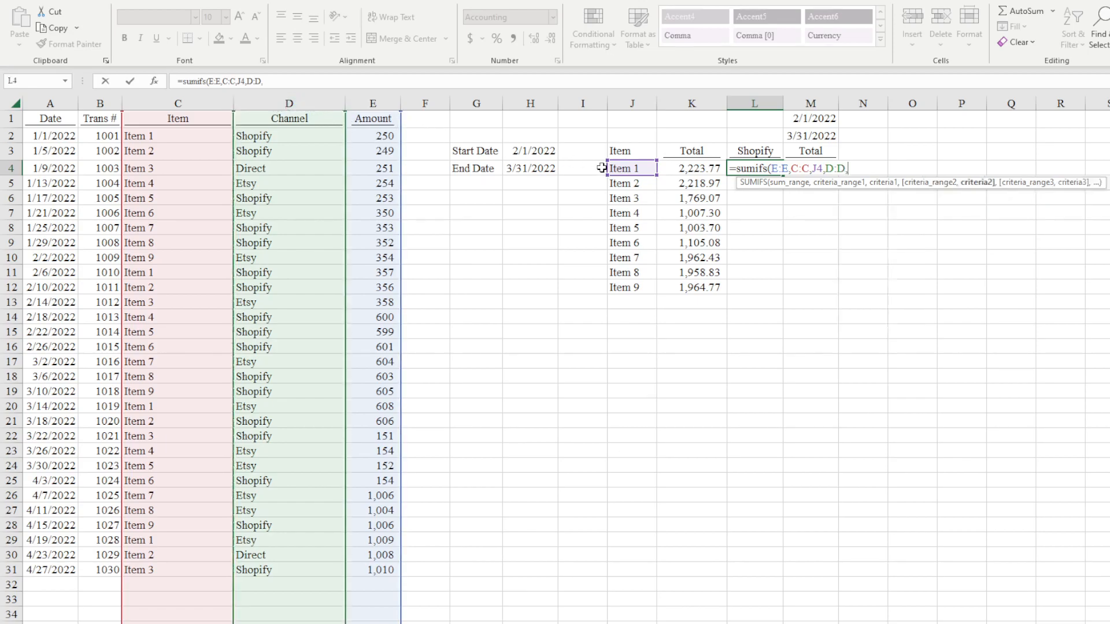
{"action": "left_click", "coordinate": [754, 150]}
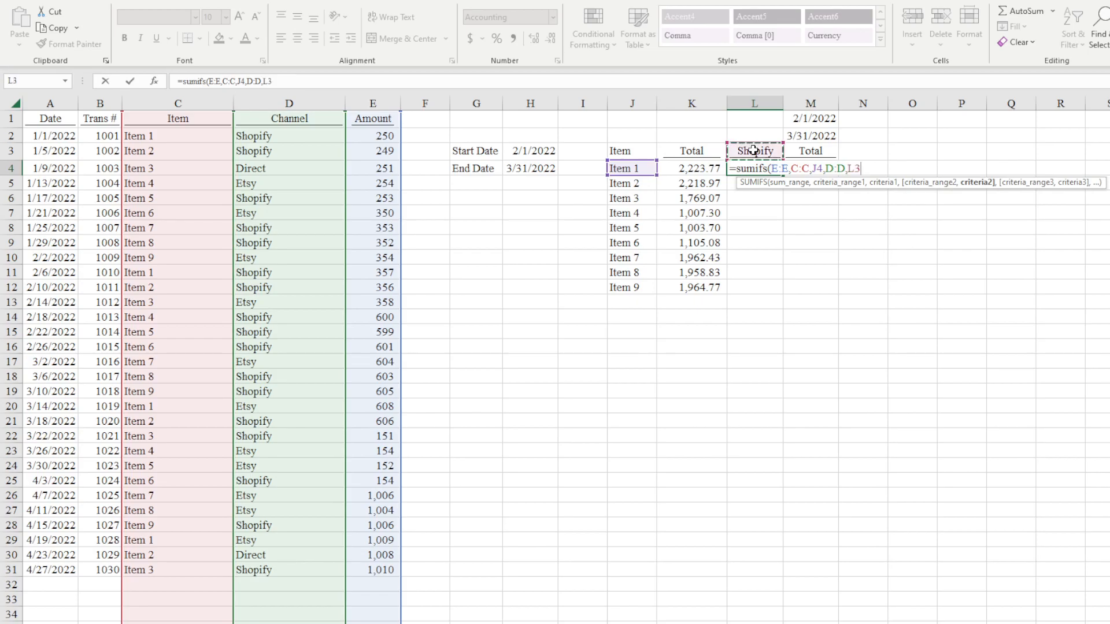
{"action": "left_click", "coordinate": [858, 169]}
{"action": "type", "text": "$"}
{"action": "type", "text": ")"}
{"action": "key", "text": "Return"}
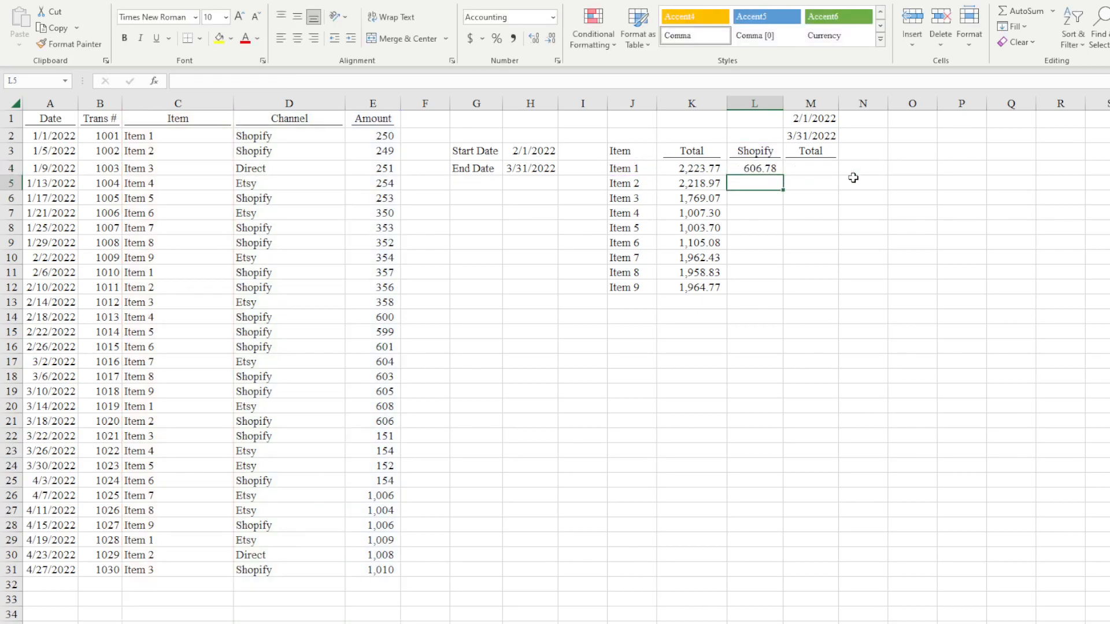
Step: Copy the L4 SUMIFS formula down through L12 and check the references in the copied formula for Item 8
{"action": "double_click", "coordinate": [762, 169]}
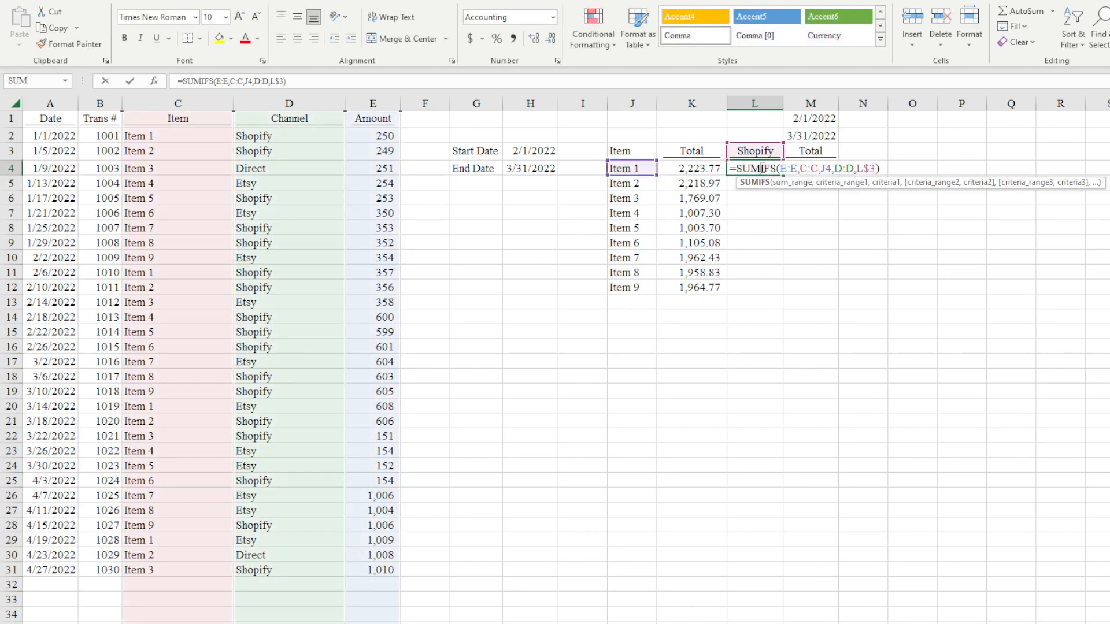
{"action": "key", "text": "Return"}
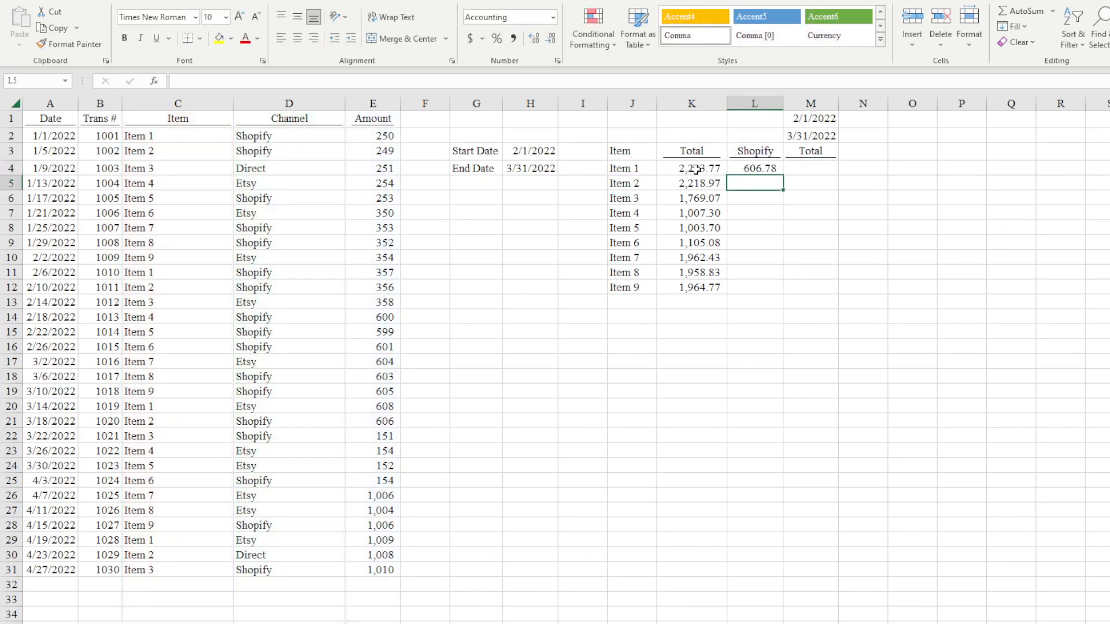
{"action": "left_click", "coordinate": [737, 151]}
{"action": "left_click_drag", "start_coordinate": [775, 171], "coordinate": [784, 294]}
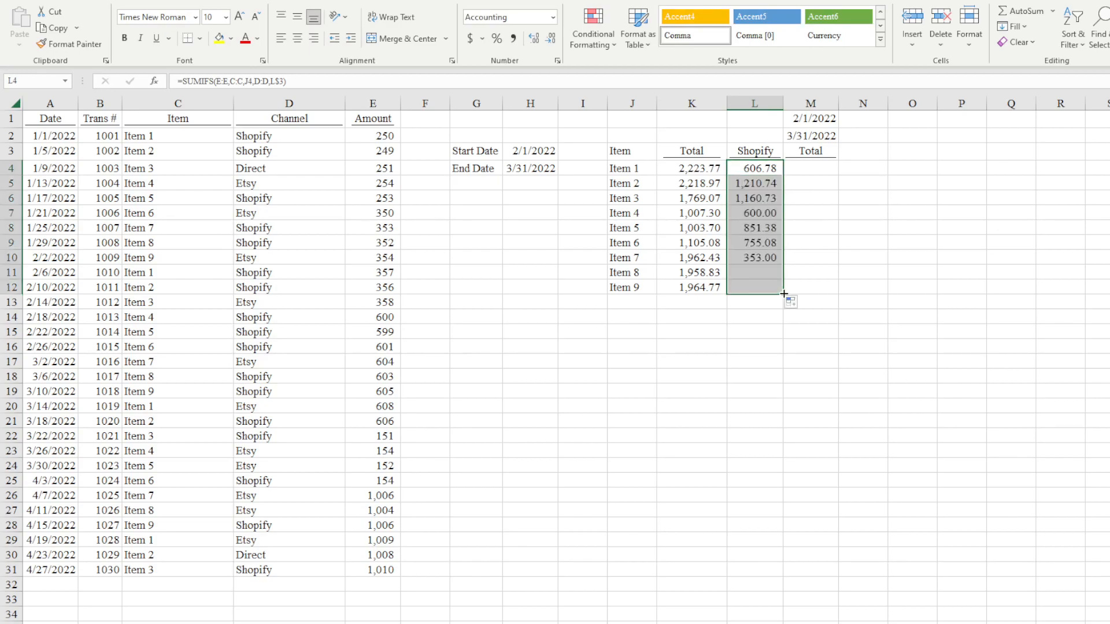
{"action": "double_click", "coordinate": [753, 272]}
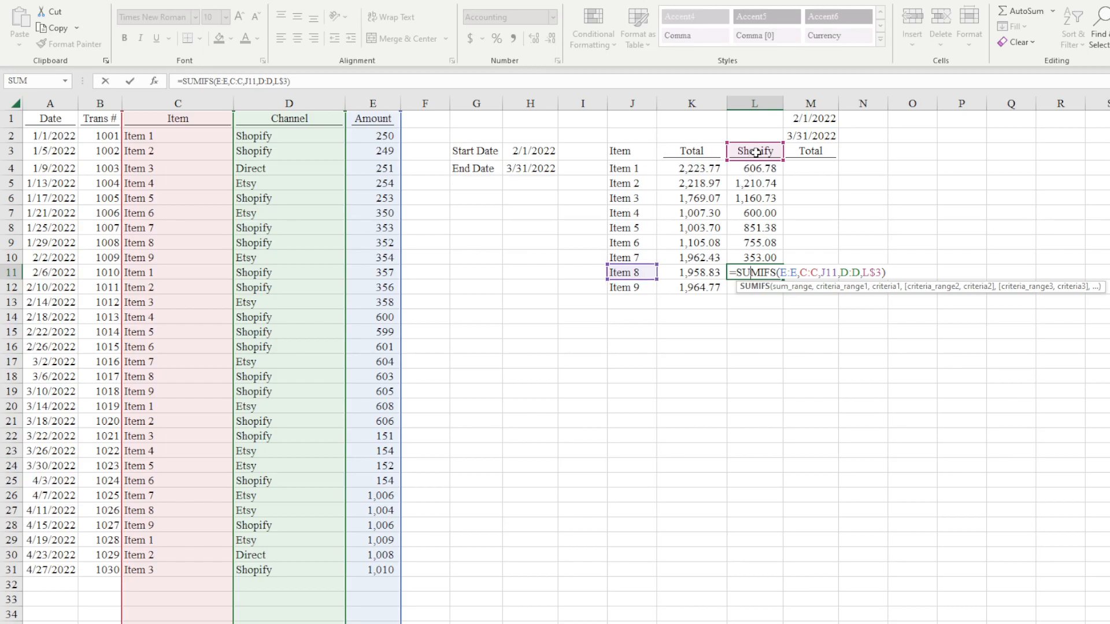
{"action": "key", "text": "Return"}
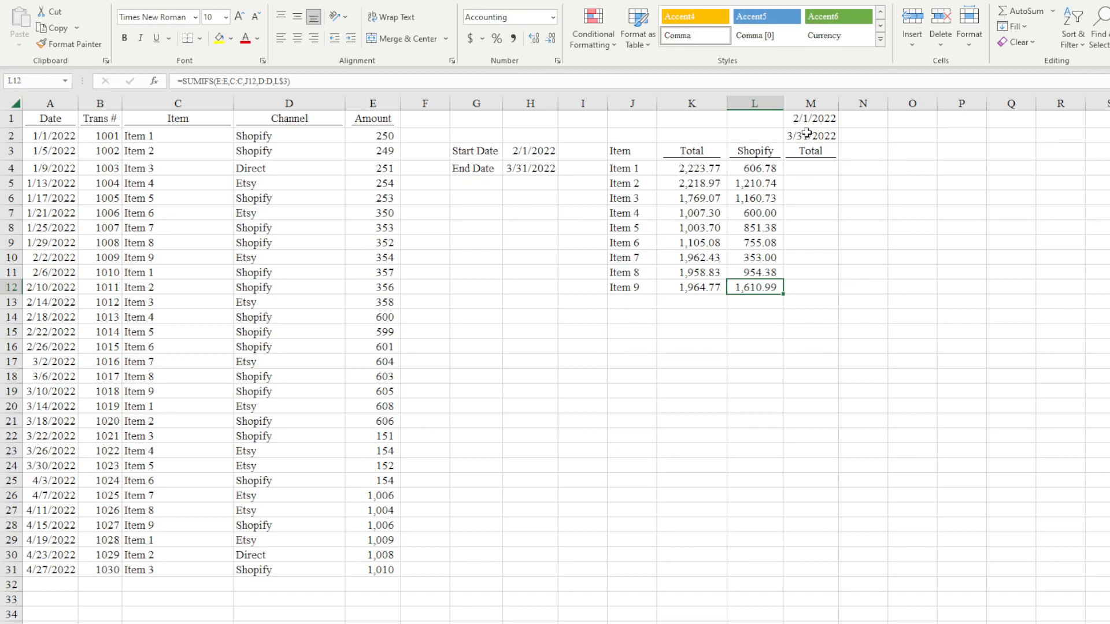
Step: Start a SUMIFS formula in M4 with the Amount column E:E as the sum range
{"action": "left_click", "coordinate": [809, 122]}
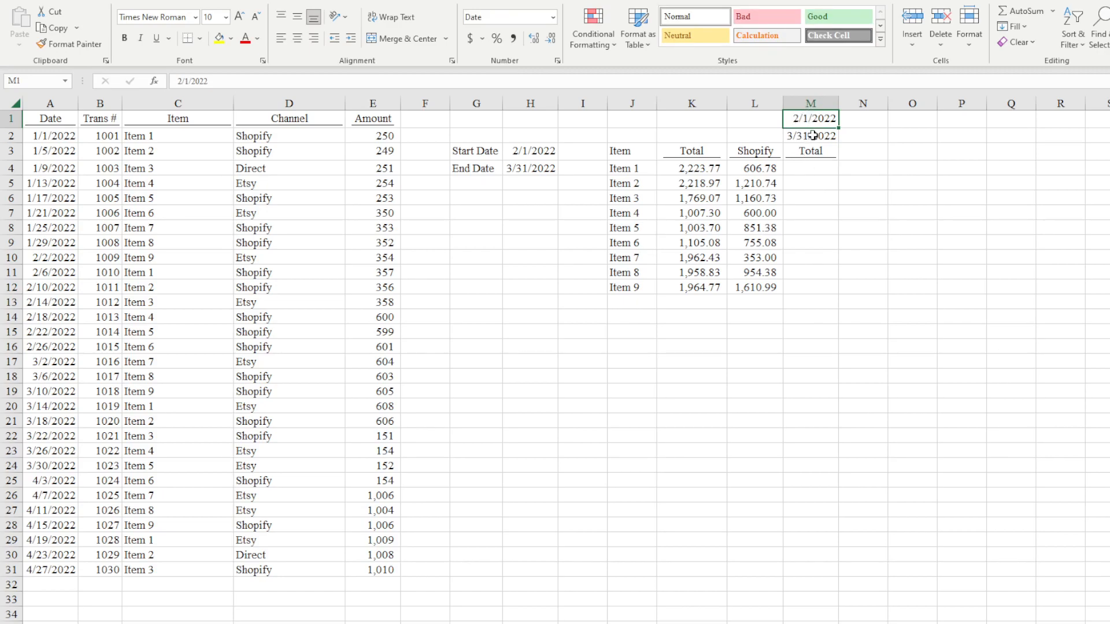
{"action": "left_click", "coordinate": [812, 136]}
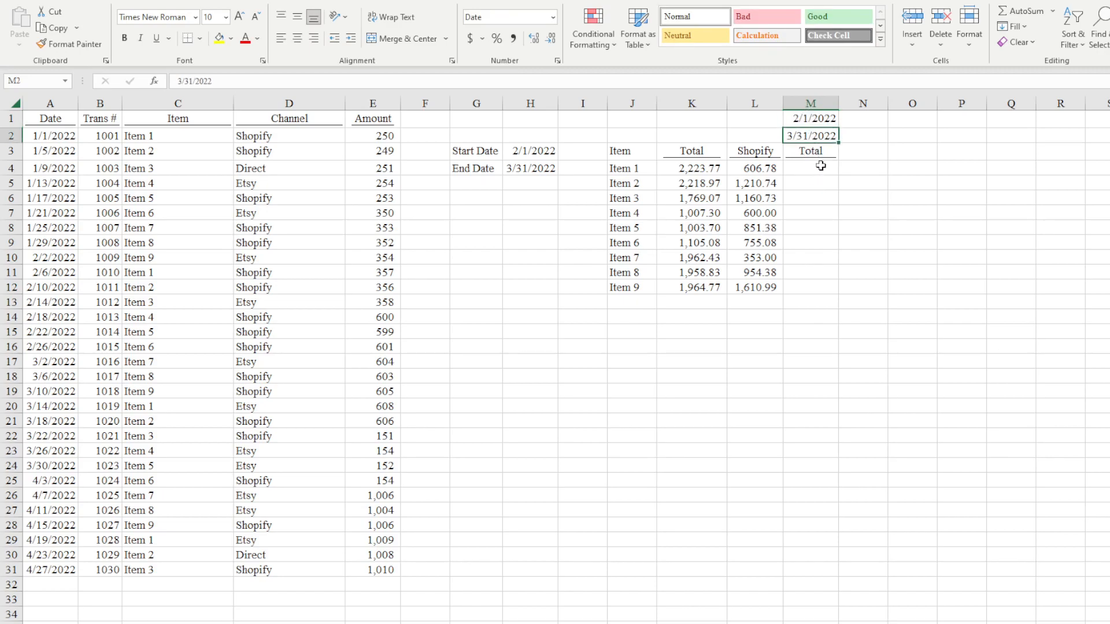
{"action": "left_click", "coordinate": [819, 167]}
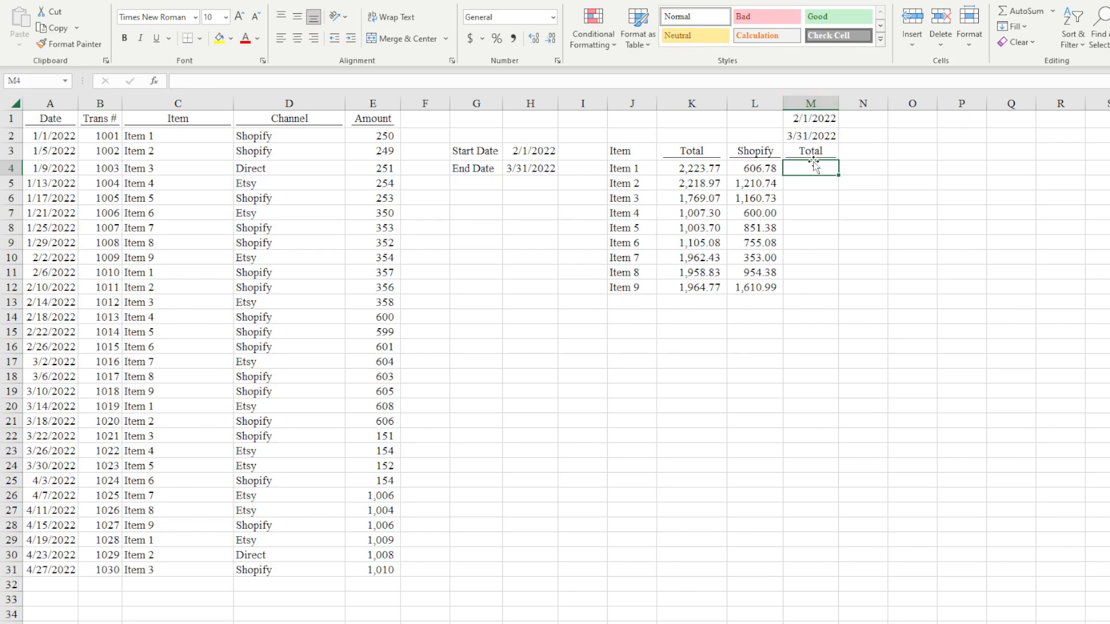
{"action": "type", "text": "="}
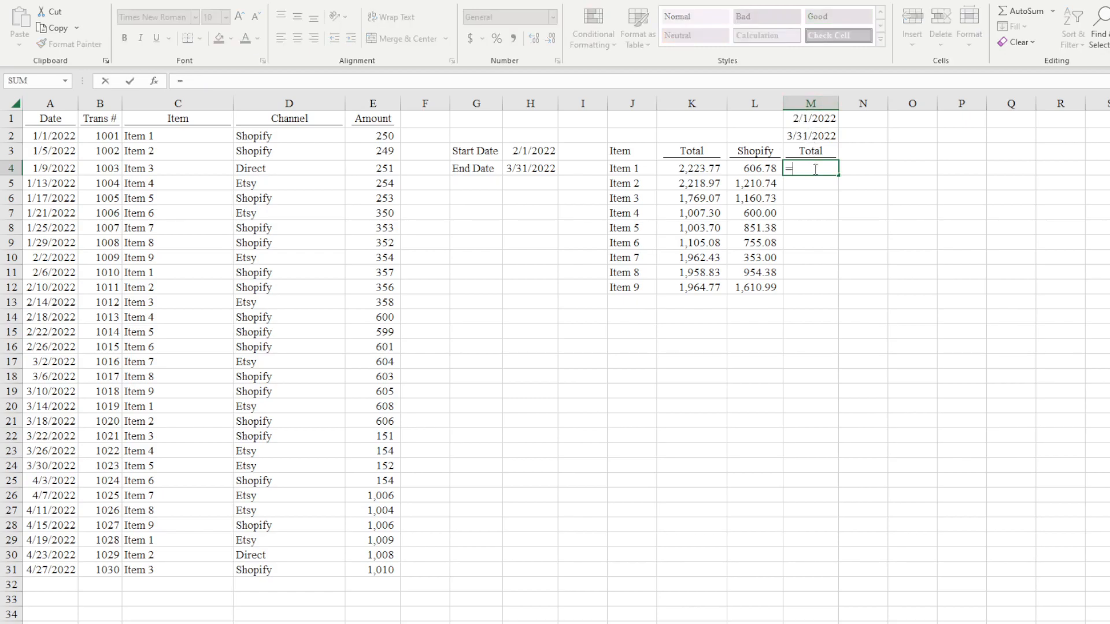
{"action": "type", "text": "sumifs("}
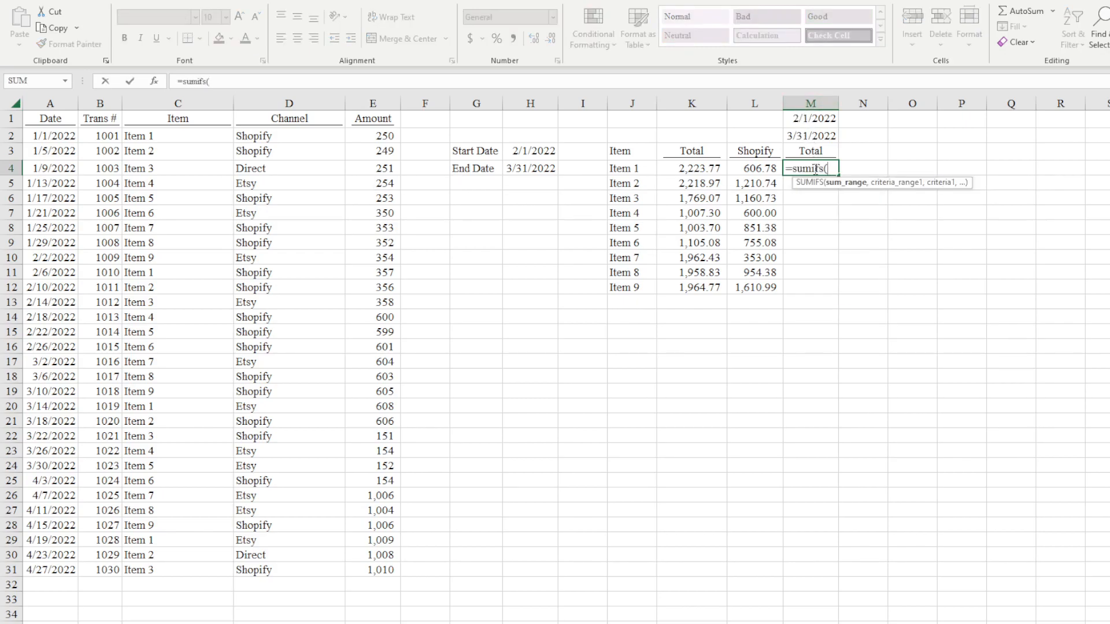
{"action": "left_click", "coordinate": [379, 102]}
{"action": "type", "text": ","}
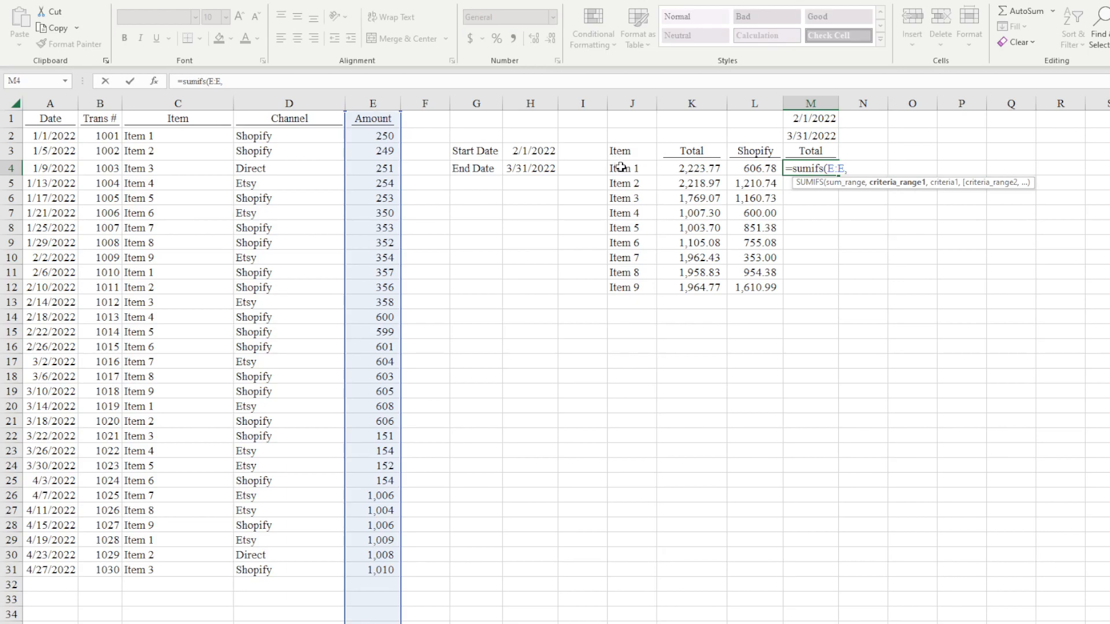
Step: Add the Item column C:C matching J4 as the first condition and the Date column A:A as the second criteria range
{"action": "left_click", "coordinate": [217, 103]}
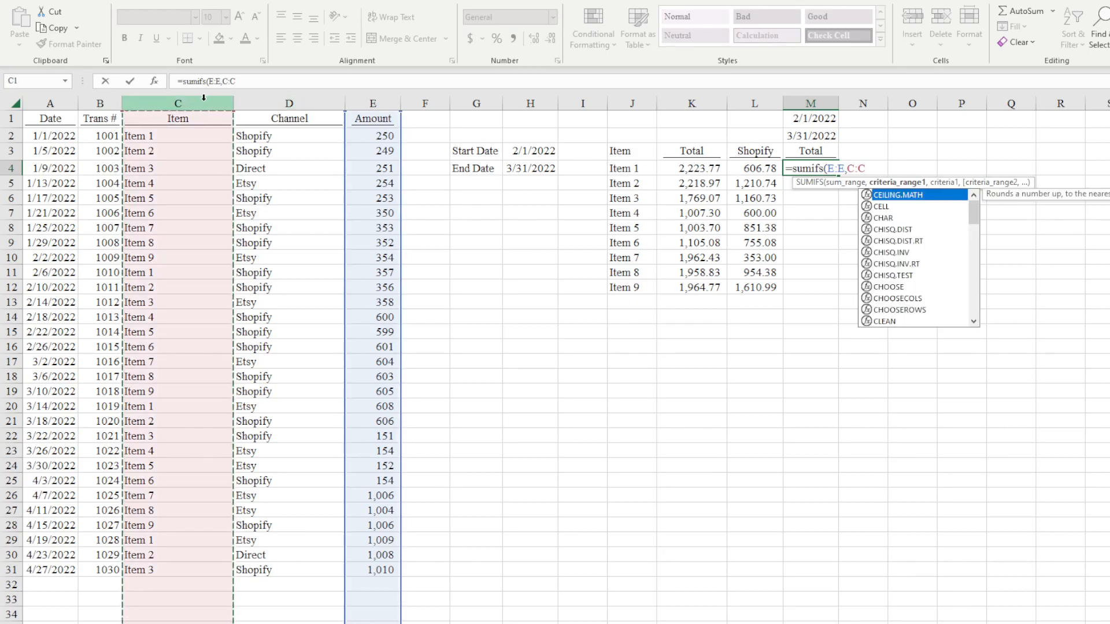
{"action": "type", "text": ","}
{"action": "left_click", "coordinate": [630, 169]}
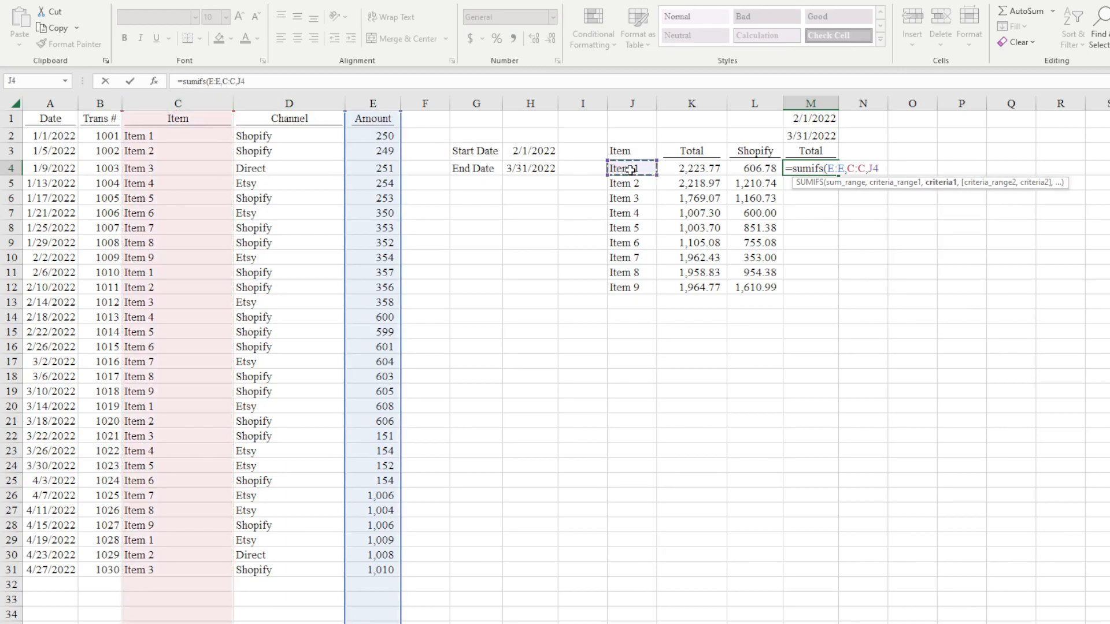
{"action": "type", "text": ","}
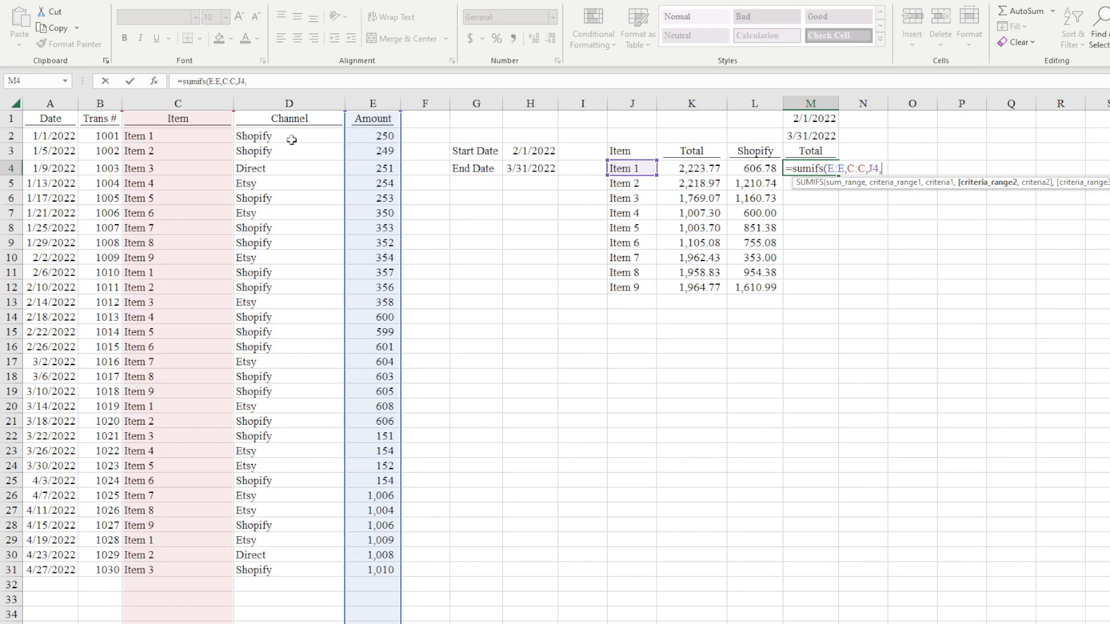
{"action": "left_click", "coordinate": [35, 102]}
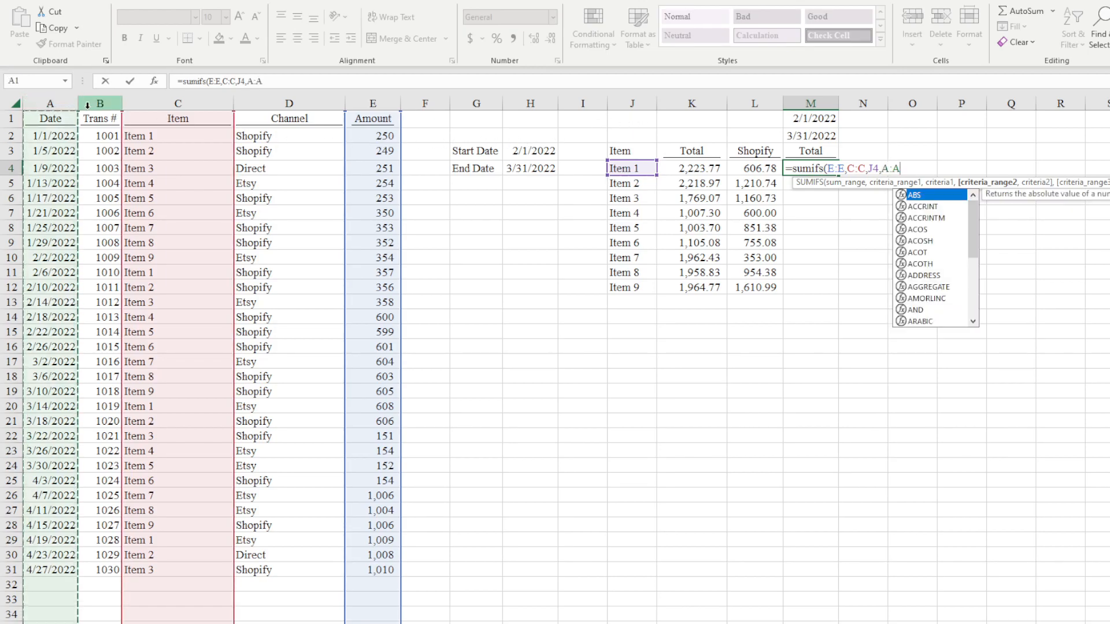
{"action": "type", "text": ","}
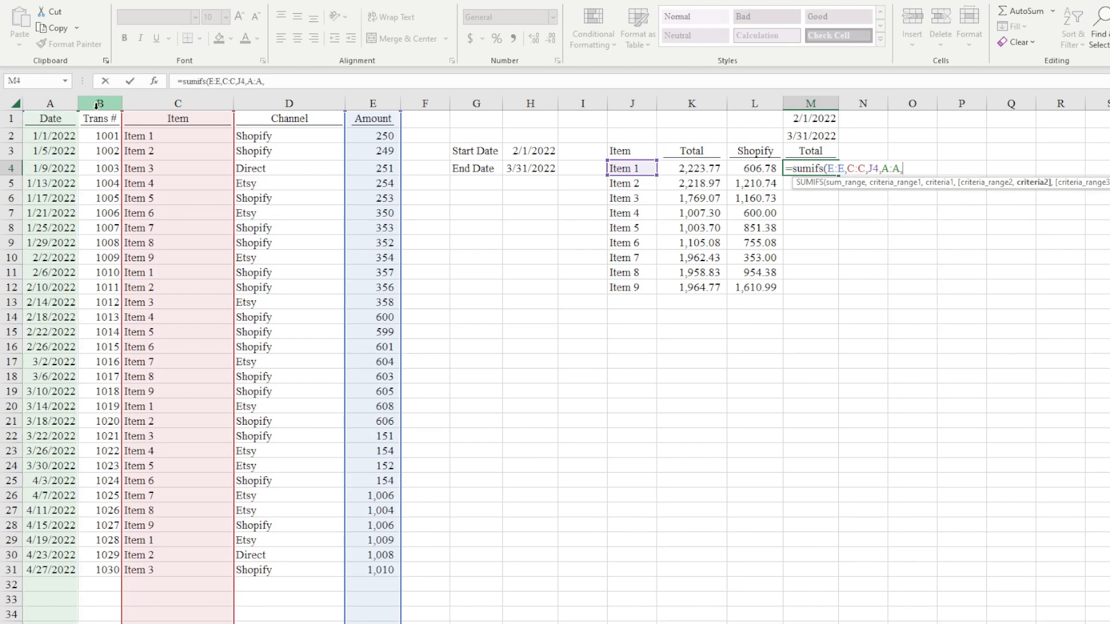
{"action": "left_click", "coordinate": [822, 122]}
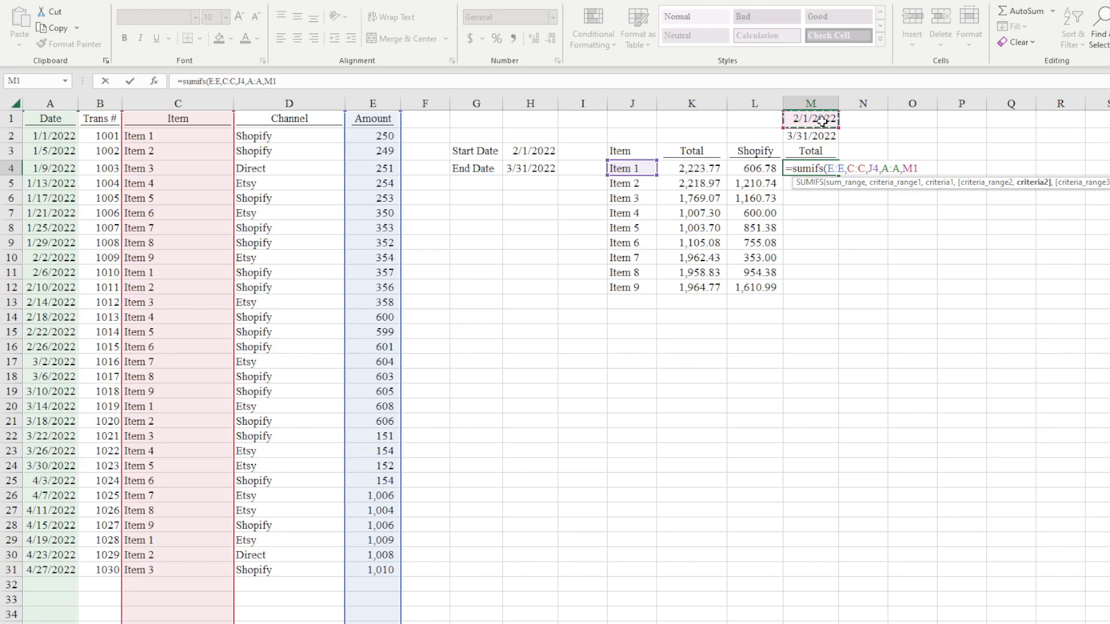
{"action": "double_click", "coordinate": [920, 169]}
{"action": "key", "text": "BackSpace"}
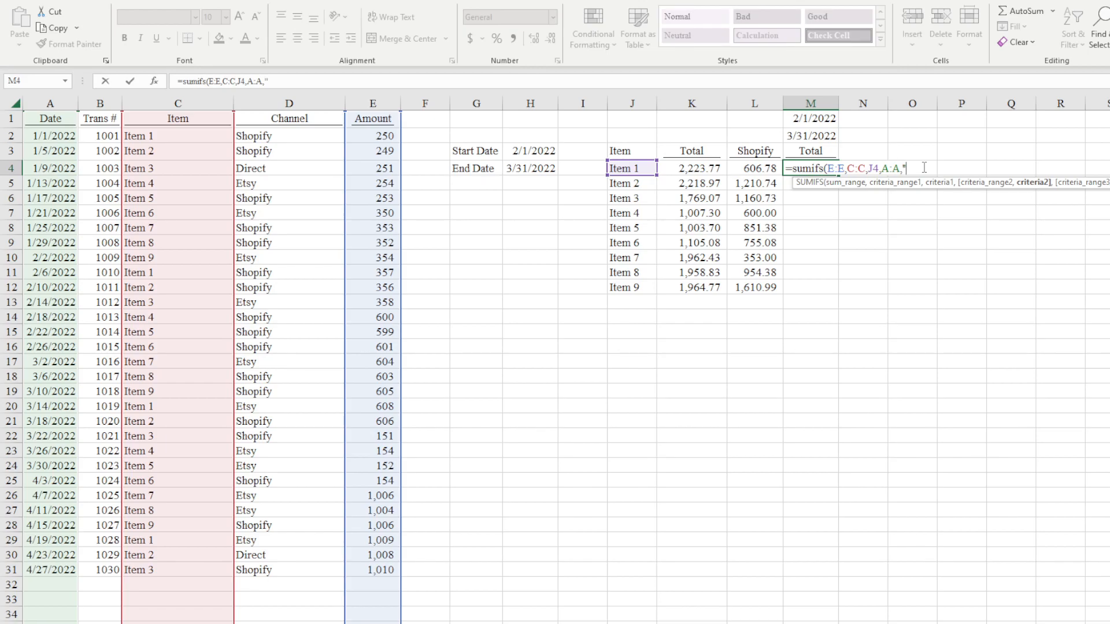
Step: Enter ">="&M$1 as the date criteria and complete the M4 SUMIFS formula
{"action": "type", "text": ">="}
{"action": "type", "text": "&"}
{"action": "left_click", "coordinate": [809, 118]}
{"action": "left_click", "coordinate": [942, 168]}
{"action": "type", "text": "$1"}
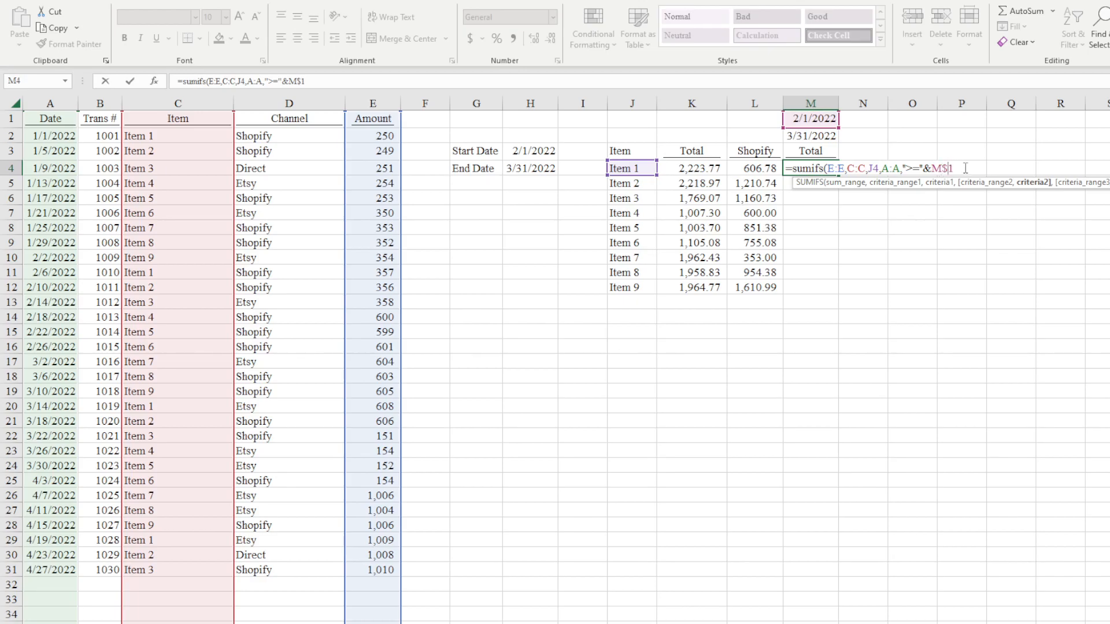
{"action": "left_click", "coordinate": [963, 168]}
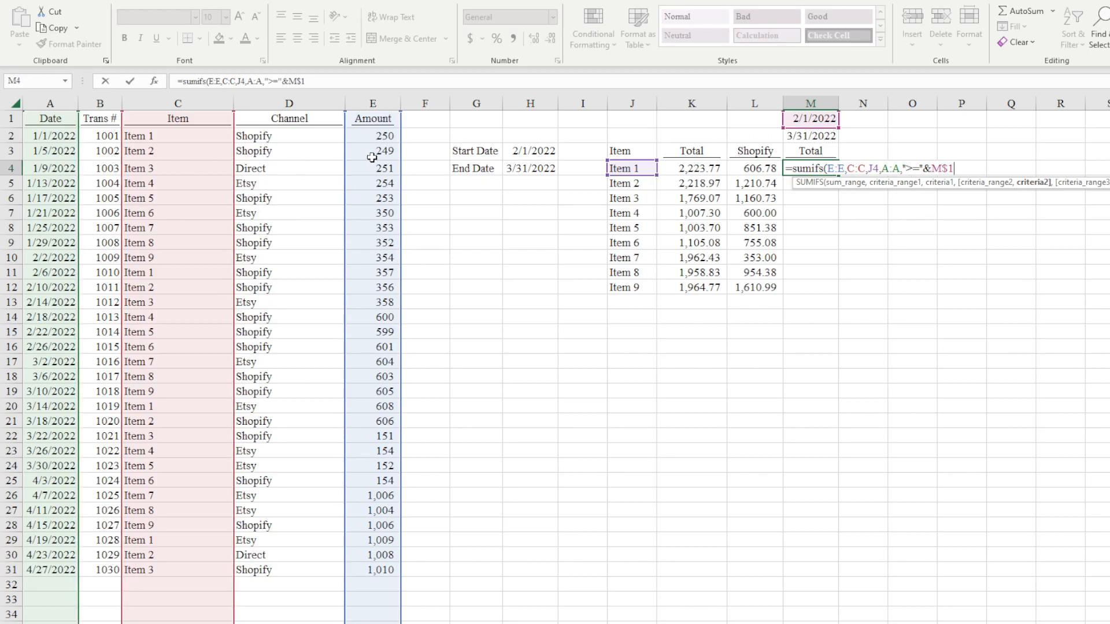
{"action": "type", "text": ")"}
{"action": "key", "text": "Return"}
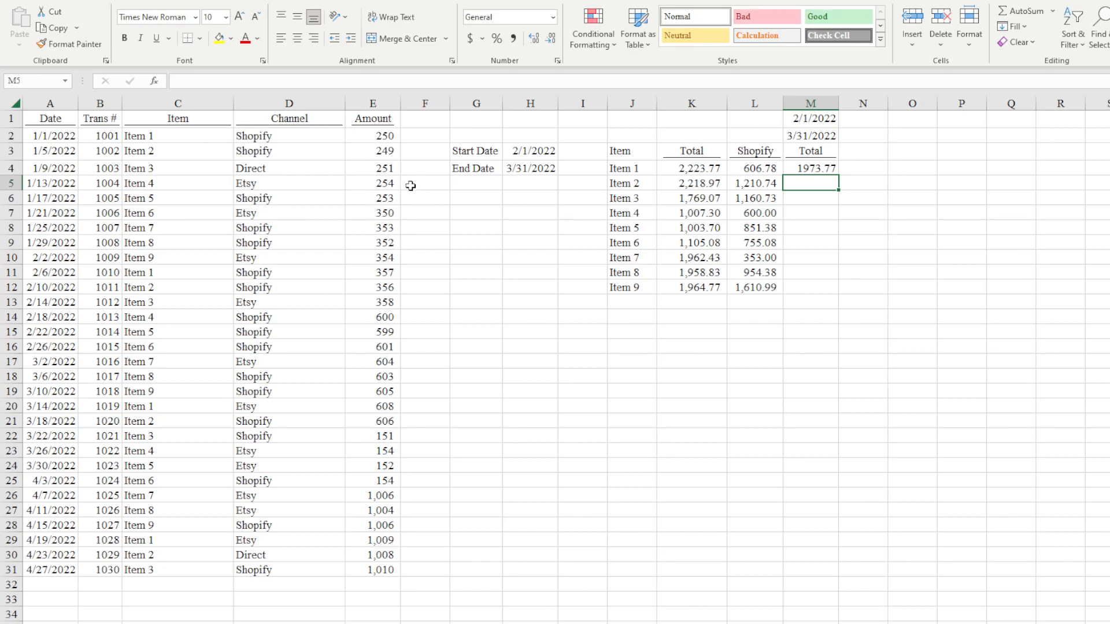
Step: Test the M4 formula by setting the start date in M1 to 1/1/2022, and undo that change
{"action": "left_click", "coordinate": [793, 120]}
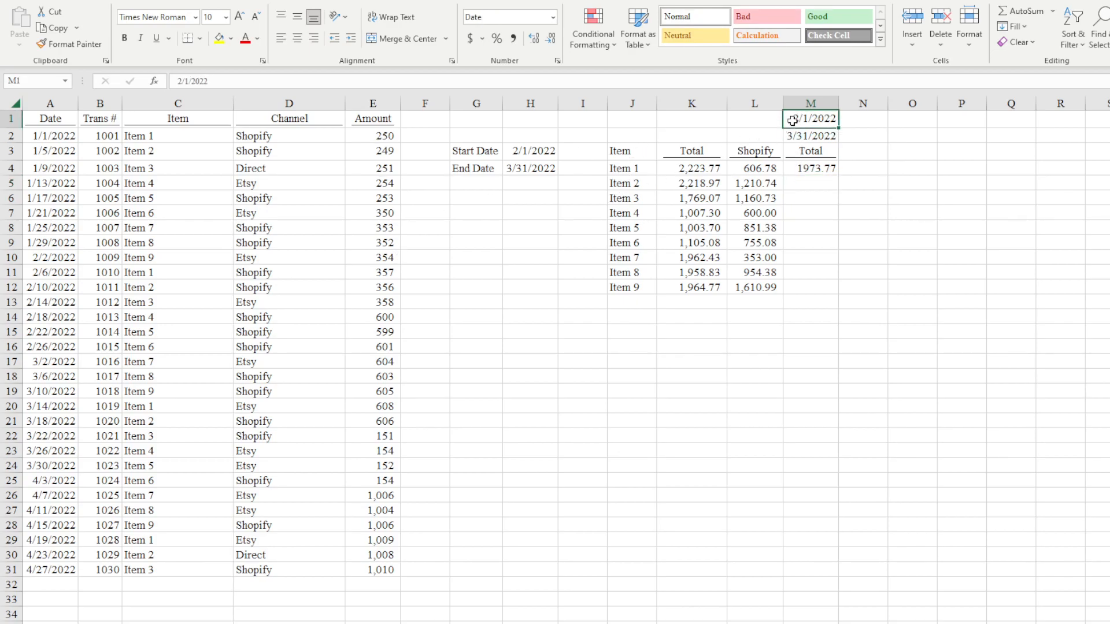
{"action": "type", "text": "1/1/2022"}
{"action": "key", "text": "Return"}
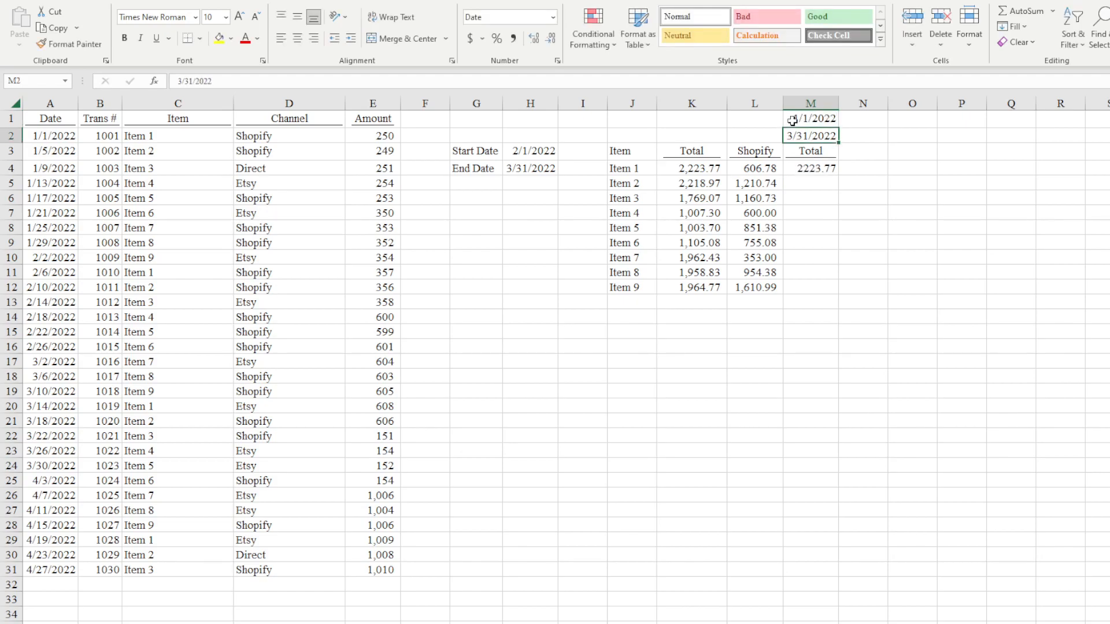
{"action": "left_click", "coordinate": [792, 121]}
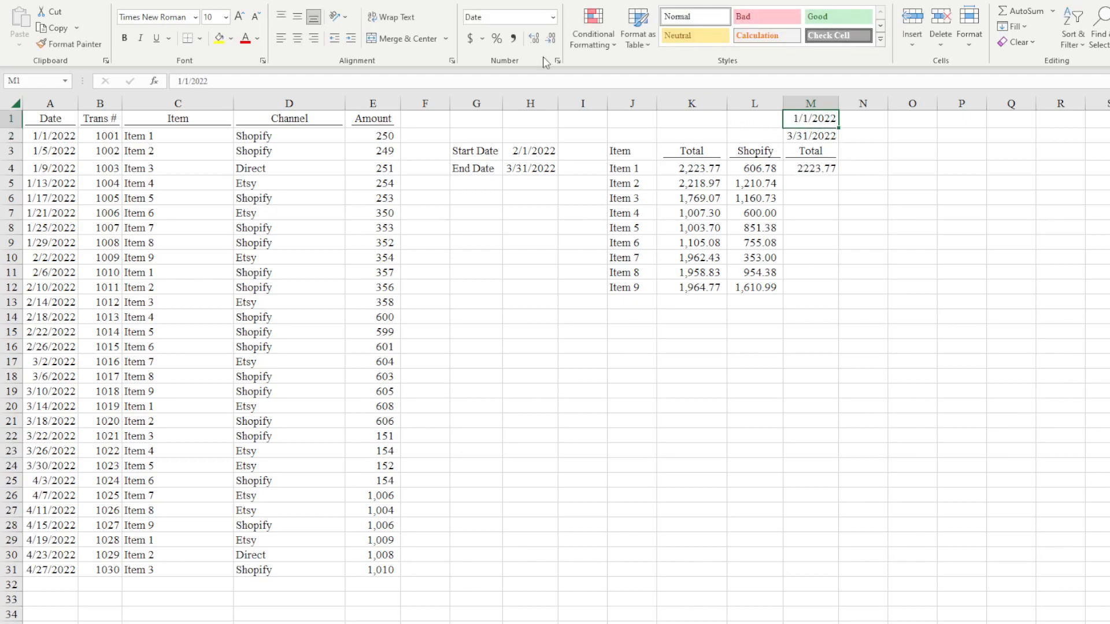
{"action": "key", "text": "ctrl+z"}
Step: Reopen the M4 formula and add the Date column A:A as the third criteria range
{"action": "left_click", "coordinate": [814, 168]}
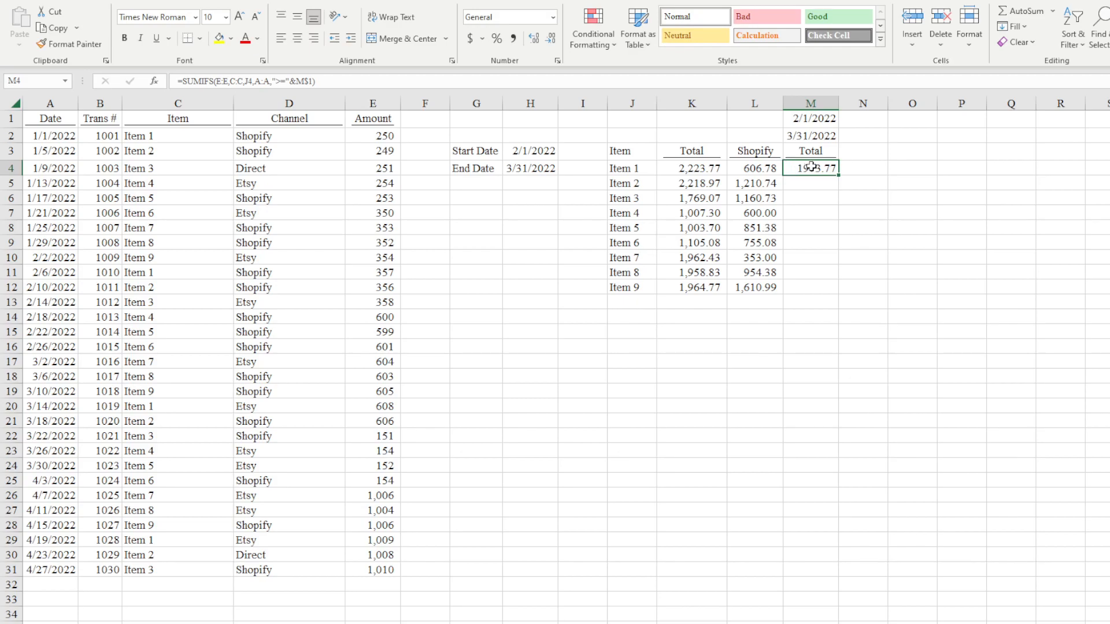
{"action": "double_click", "coordinate": [810, 168]}
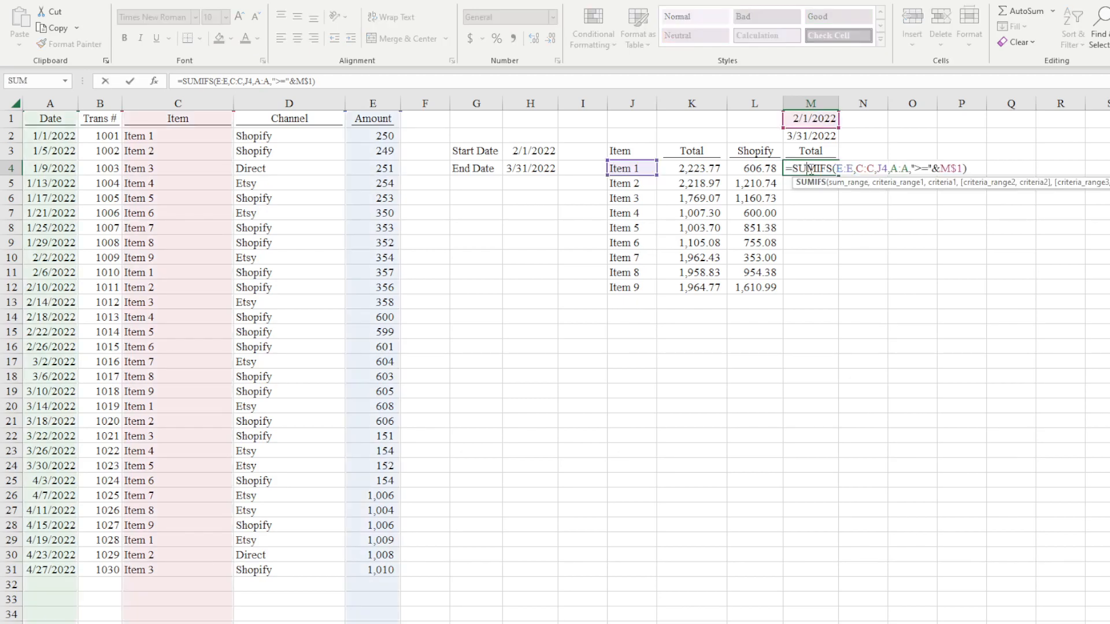
{"action": "left_click", "coordinate": [964, 168]}
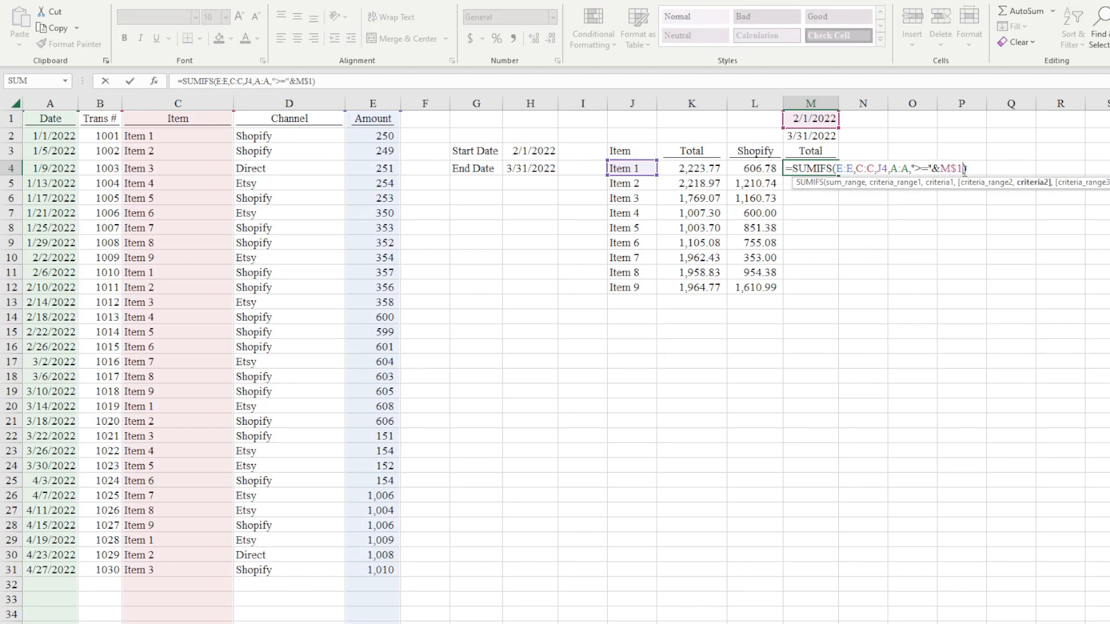
{"action": "type", "text": ","}
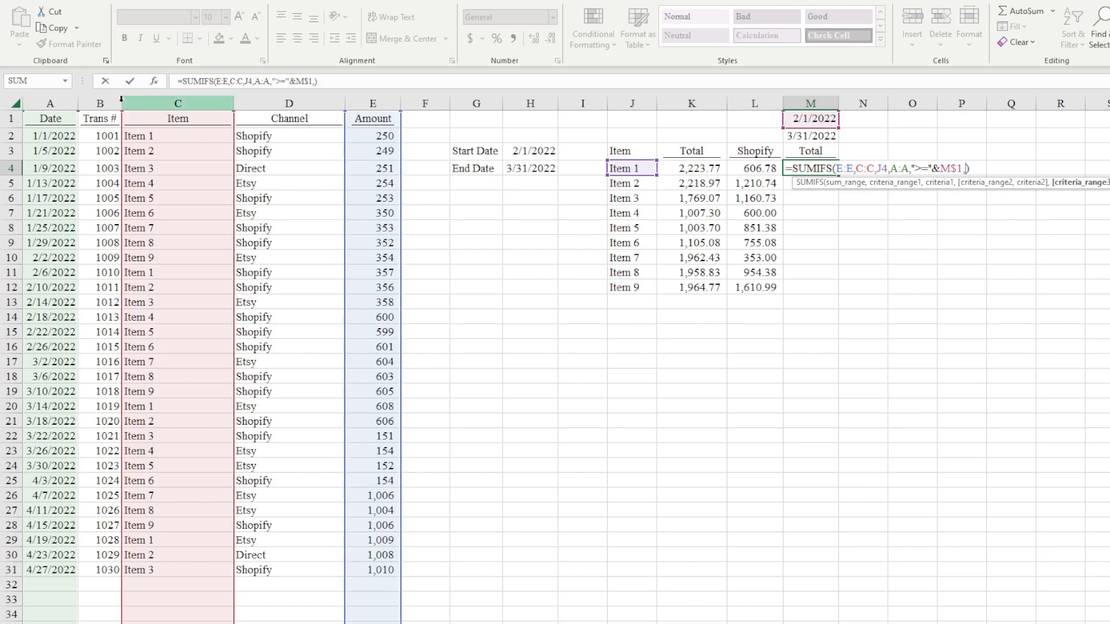
{"action": "left_click", "coordinate": [48, 104]}
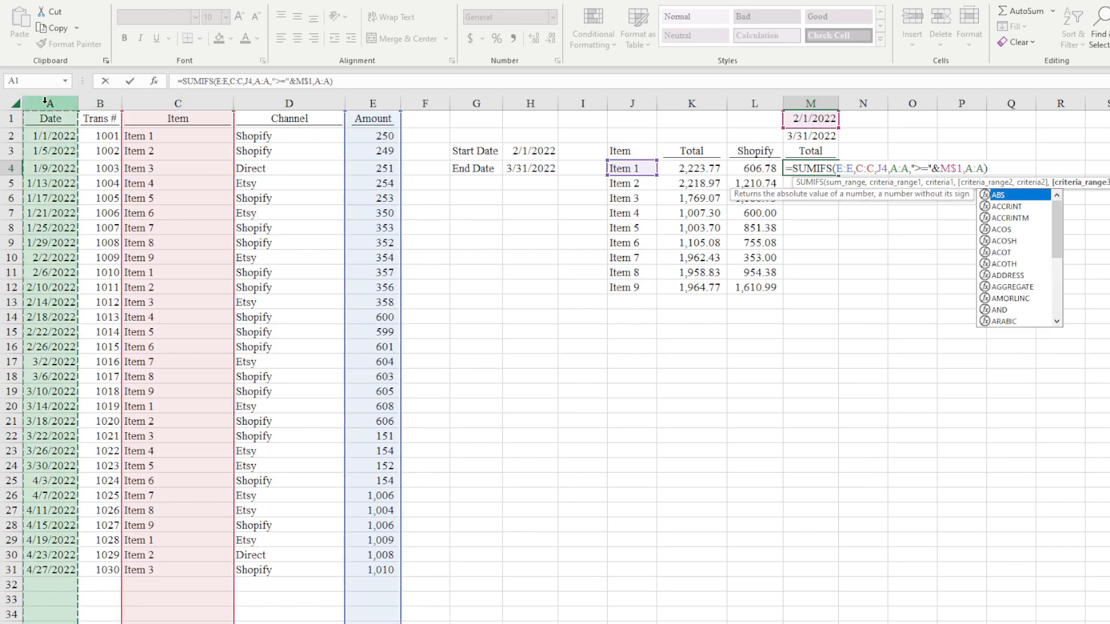
{"action": "type", "text": ")"}
{"action": "type", "text": ","}
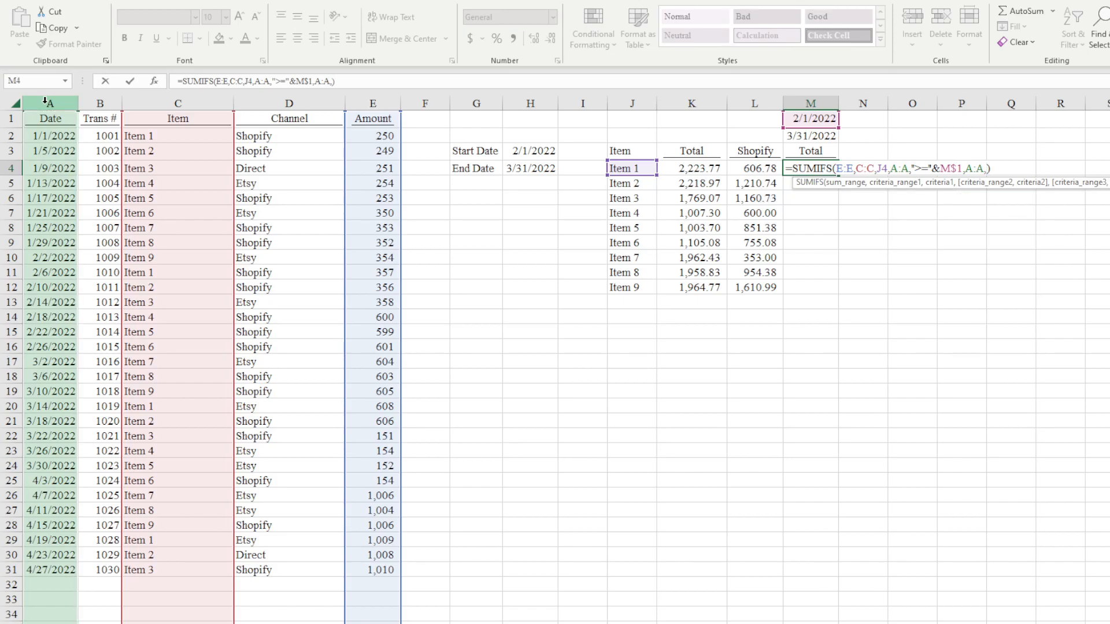
Step: Enter "<="&M$2 as the end-date criteria and complete the M4 SUMIFS formula
{"action": "type", "text": "\"<=\"&"}
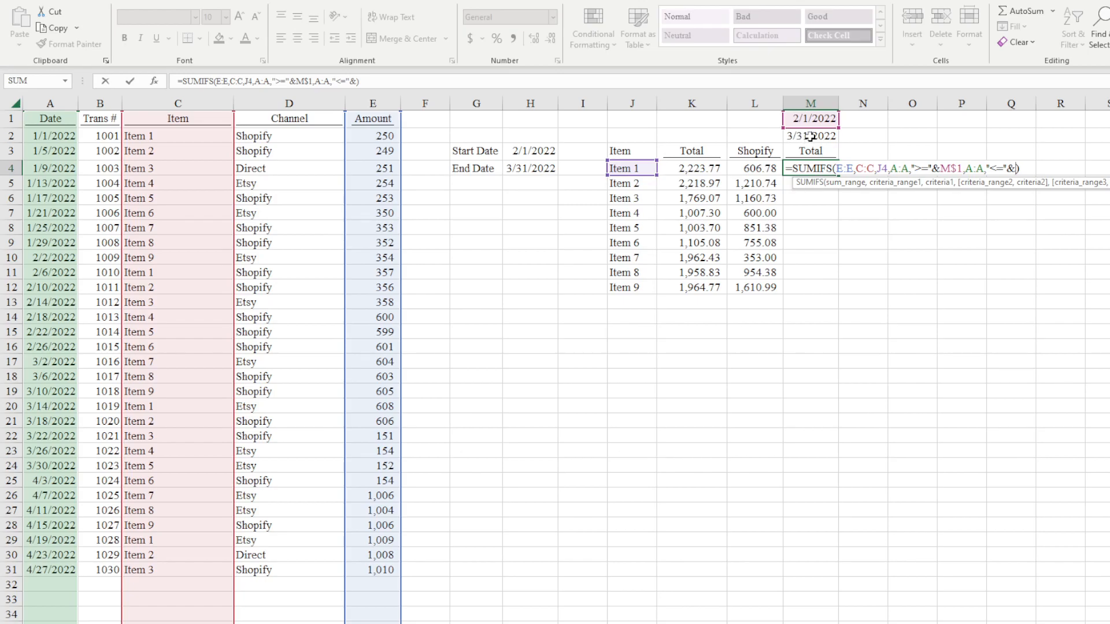
{"action": "left_click", "coordinate": [811, 137]}
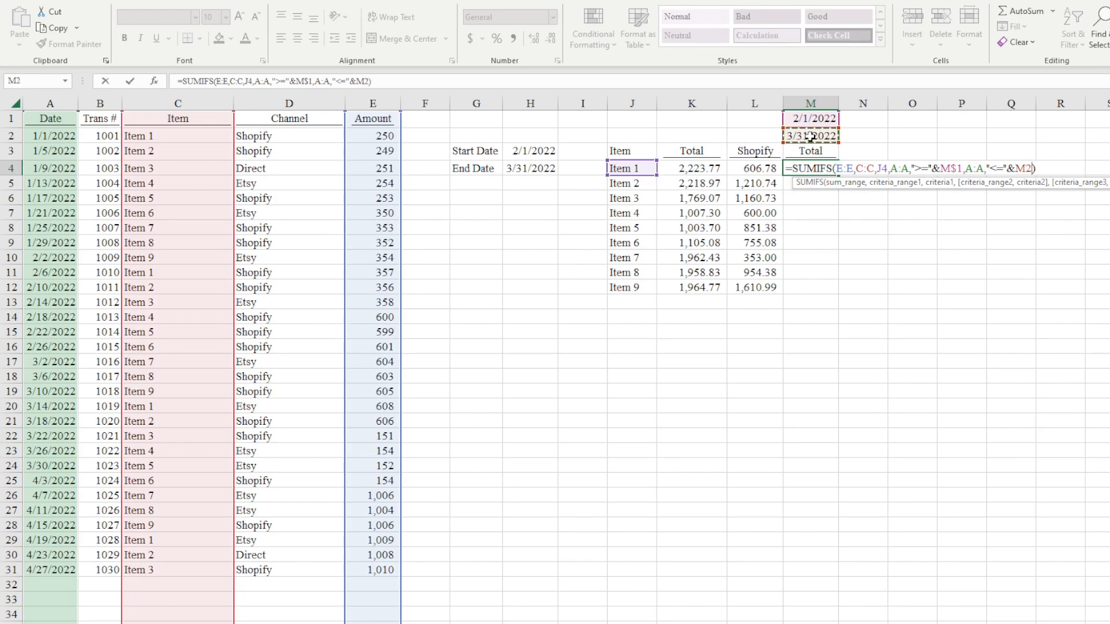
{"action": "left_click", "coordinate": [1026, 168]}
{"action": "type", "text": "$"}
{"action": "key", "text": "Return"}
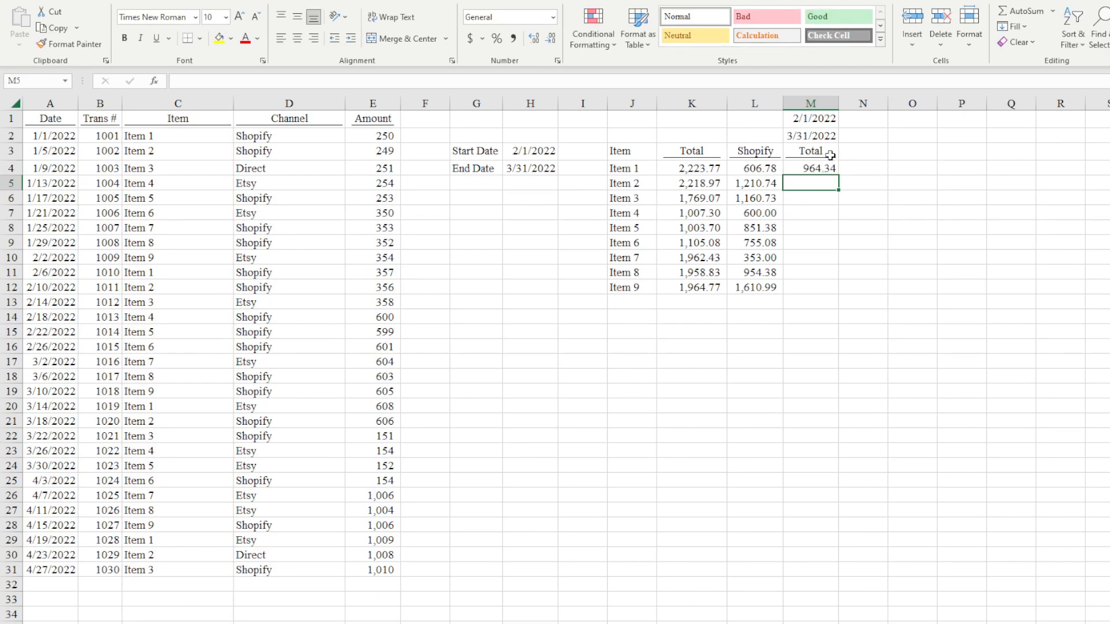
Step: Copy the M4 date-range SUMIFS formula down through M12 for all items
{"action": "left_click", "coordinate": [807, 136]}
{"action": "left_click", "coordinate": [818, 168]}
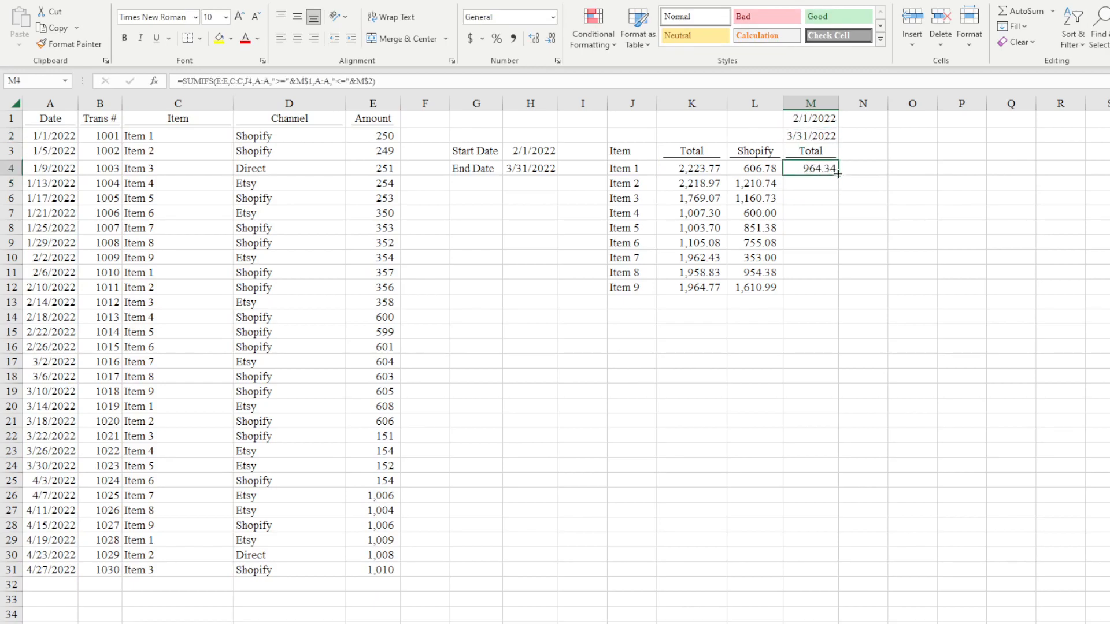
{"action": "left_click_drag", "start_coordinate": [838, 174], "coordinate": [826, 288]}
{"action": "left_click", "coordinate": [808, 119]}
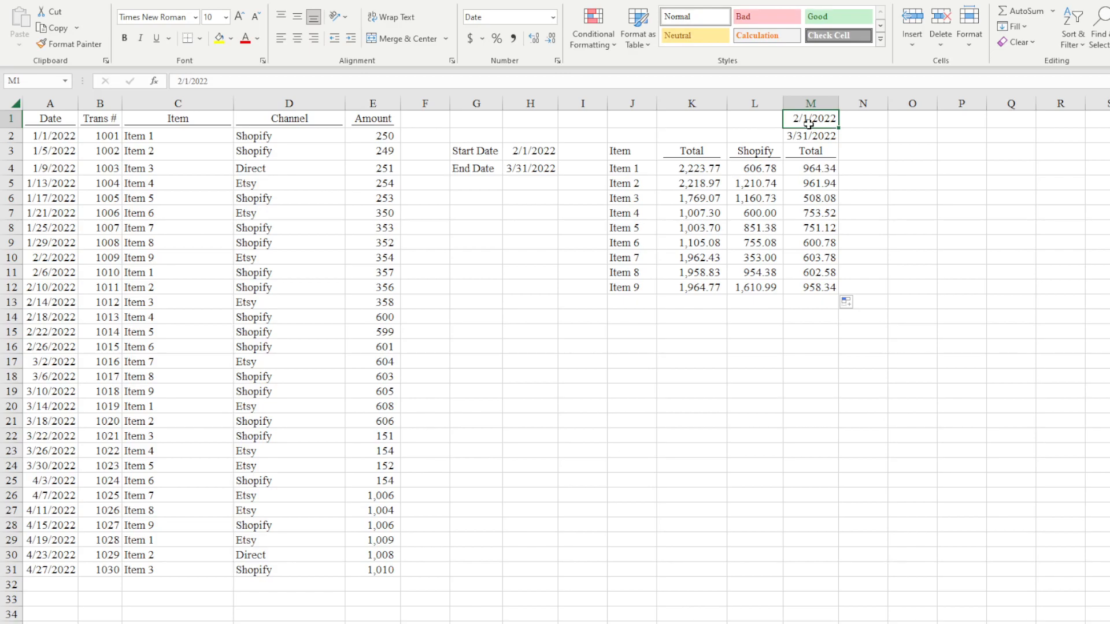
Step: Test the date-range totals by setting the end date in M2 to 4/30/2022 and the start date in M1 to 3/31/2022
{"action": "key", "text": "Down"}
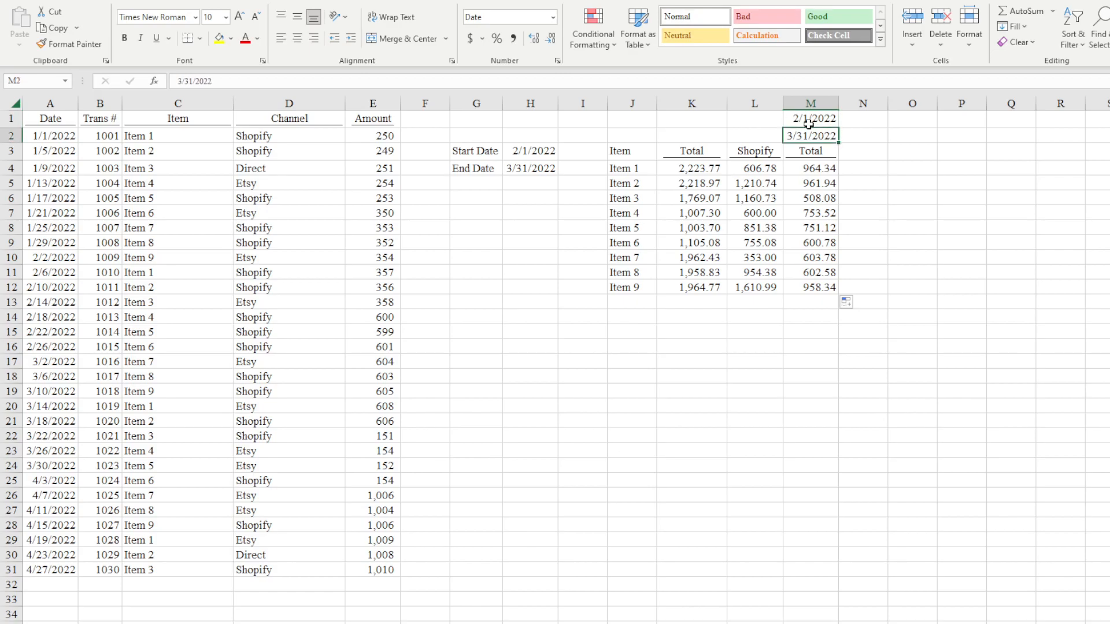
{"action": "type", "text": "4/30/2022"}
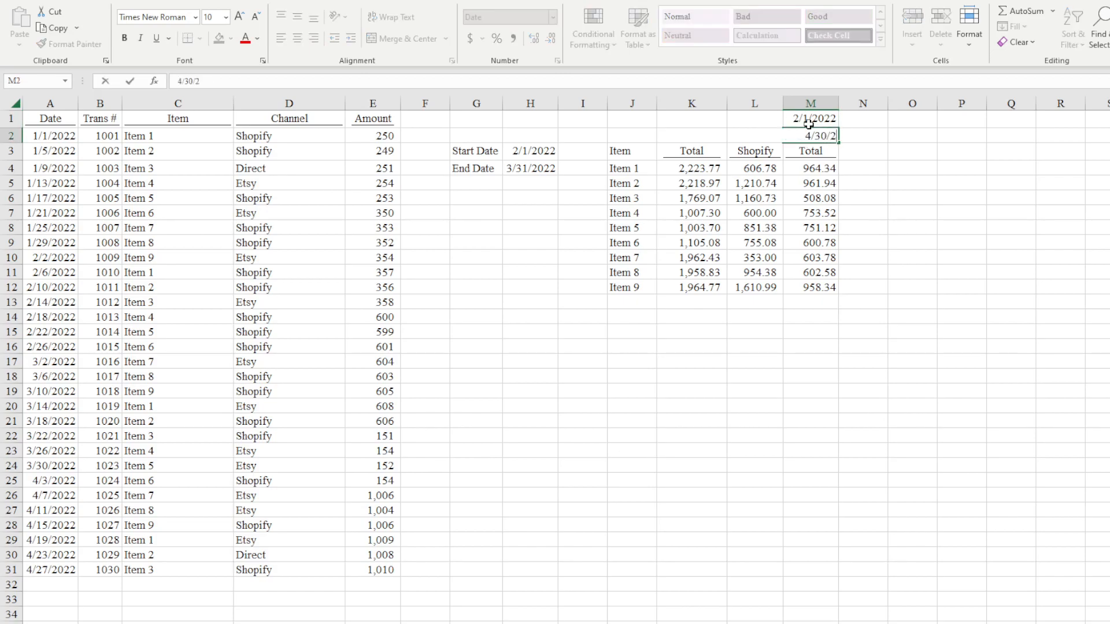
{"action": "key", "text": "Return"}
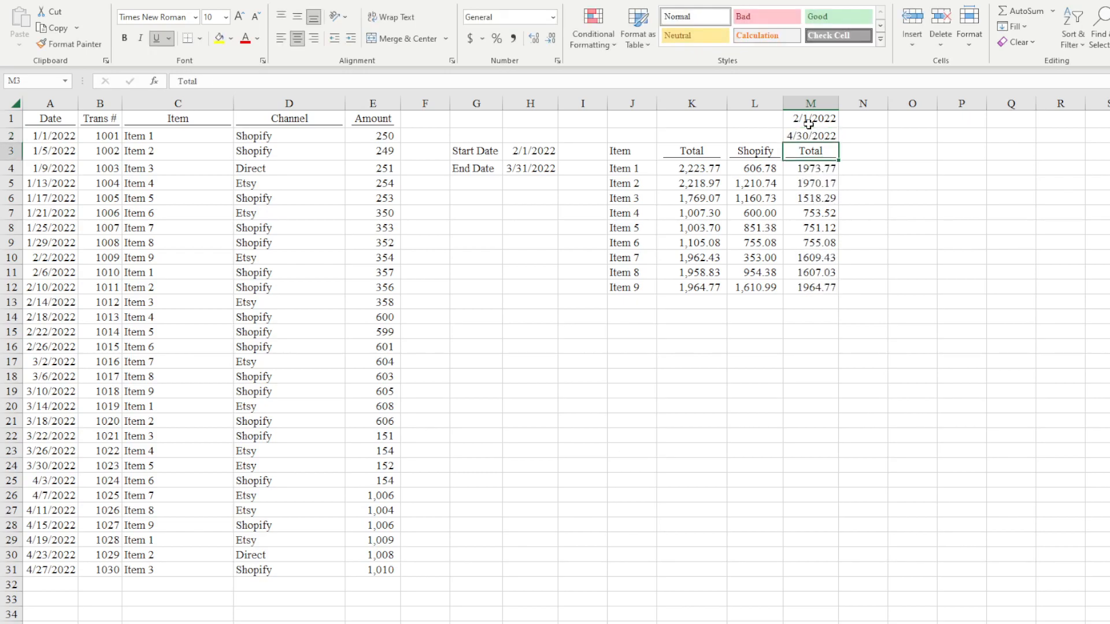
{"action": "key", "text": "Up"}
{"action": "key", "text": "Up"}
{"action": "type", "text": "3/31/2022"}
{"action": "key", "text": "Return"}
Step: Restore the date range to a 2/1/2022 start date in M1 and a 3/31/2022 end date in M2
{"action": "left_click", "coordinate": [809, 123]}
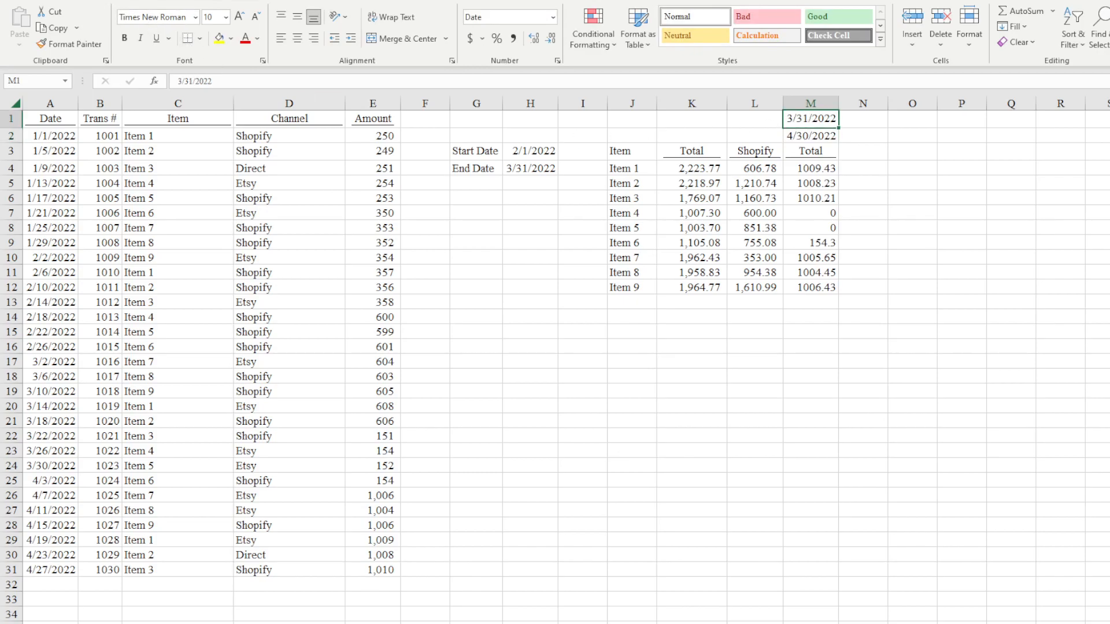
{"action": "type", "text": "2/1"}
{"action": "key", "text": "Return"}
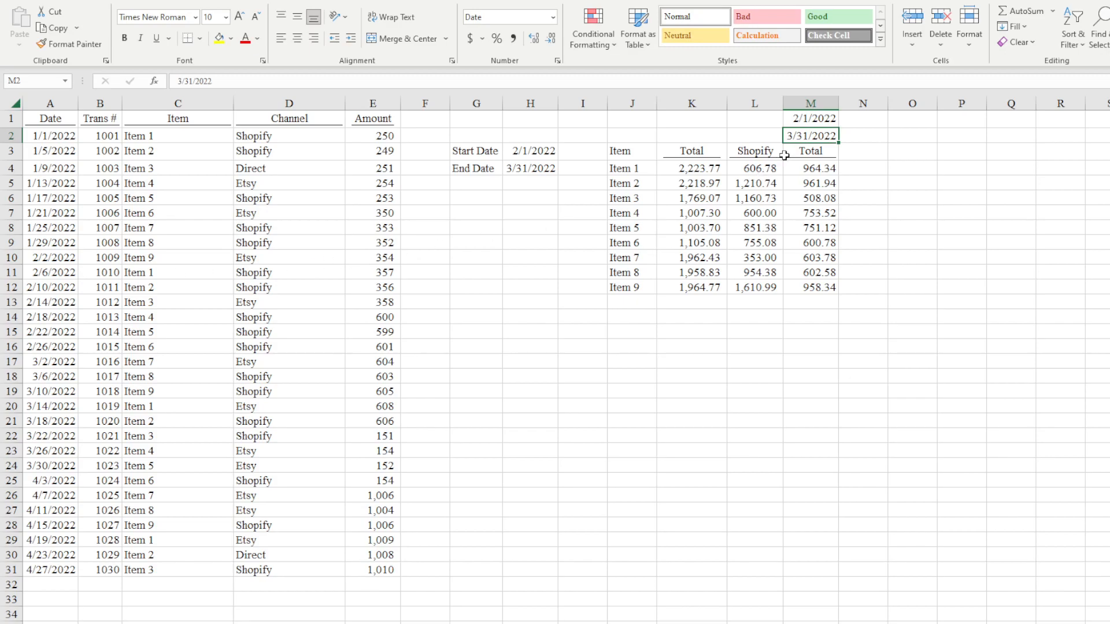
Step: Open the M4 SUMIFS formula to examine the ">=" comparison in its start-date criteria, and close it without changes
{"action": "double_click", "coordinate": [798, 166]}
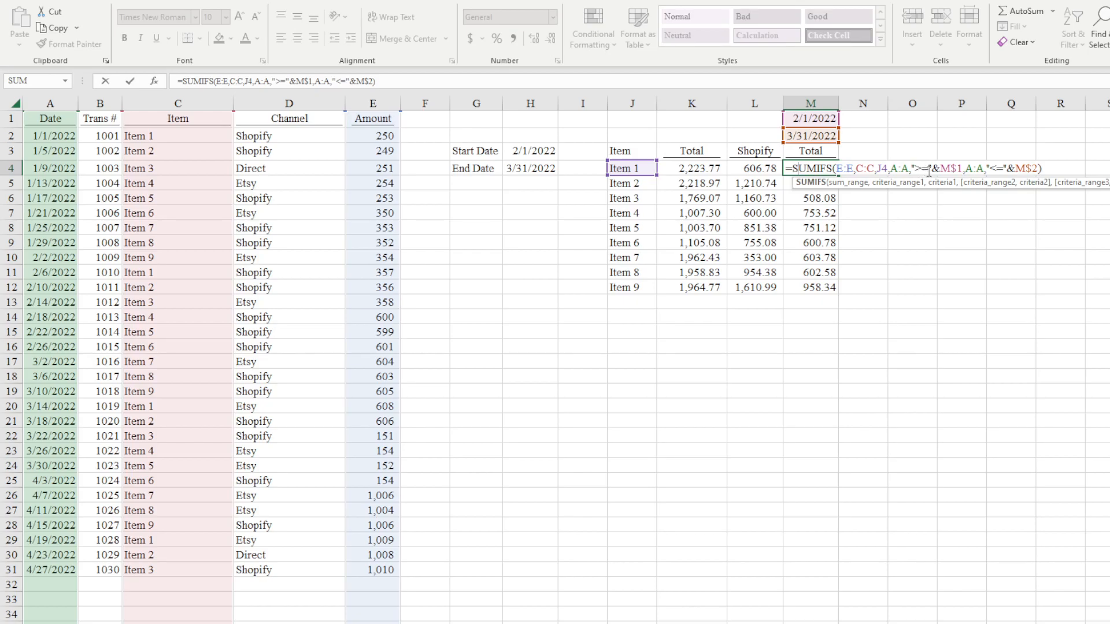
{"action": "left_click_drag", "start_coordinate": [923, 168], "coordinate": [929, 169]}
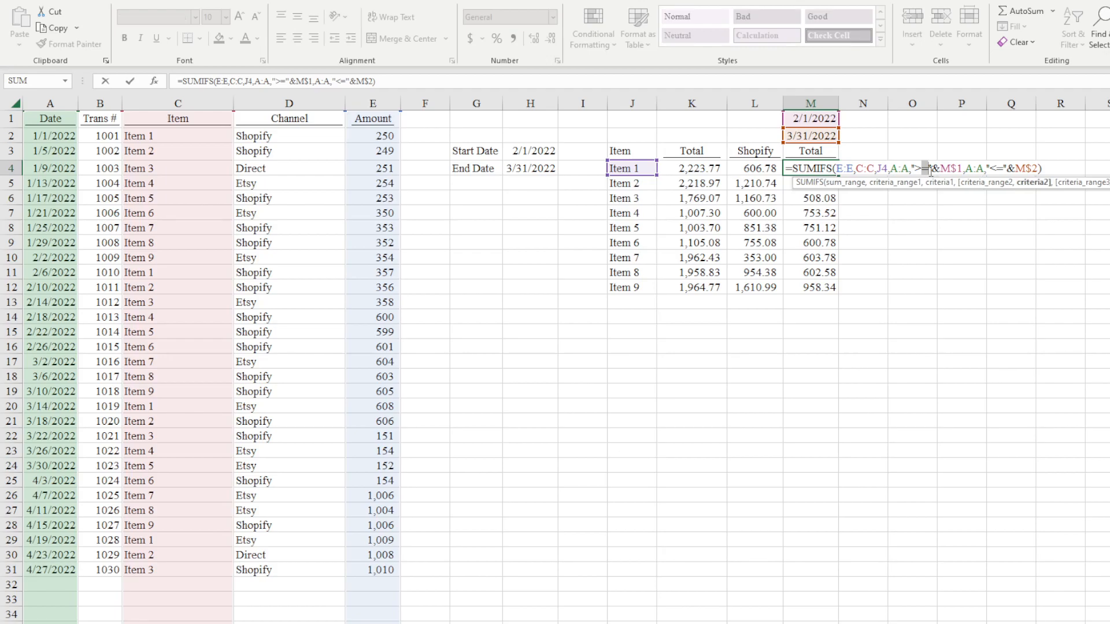
{"action": "left_click", "coordinate": [924, 169]}
{"action": "key", "text": "Return"}
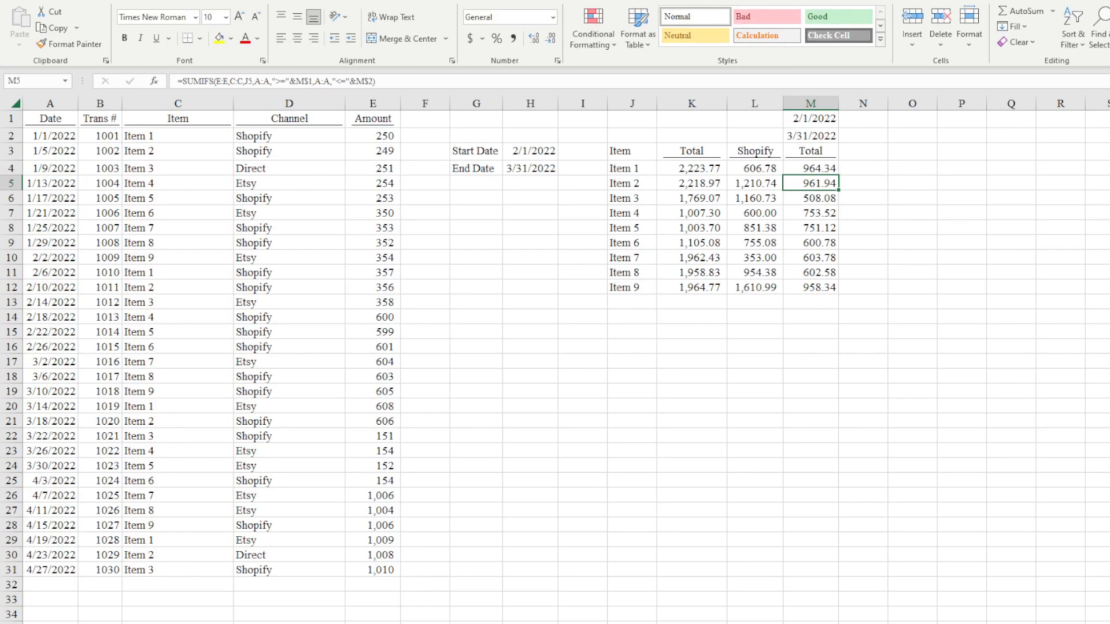